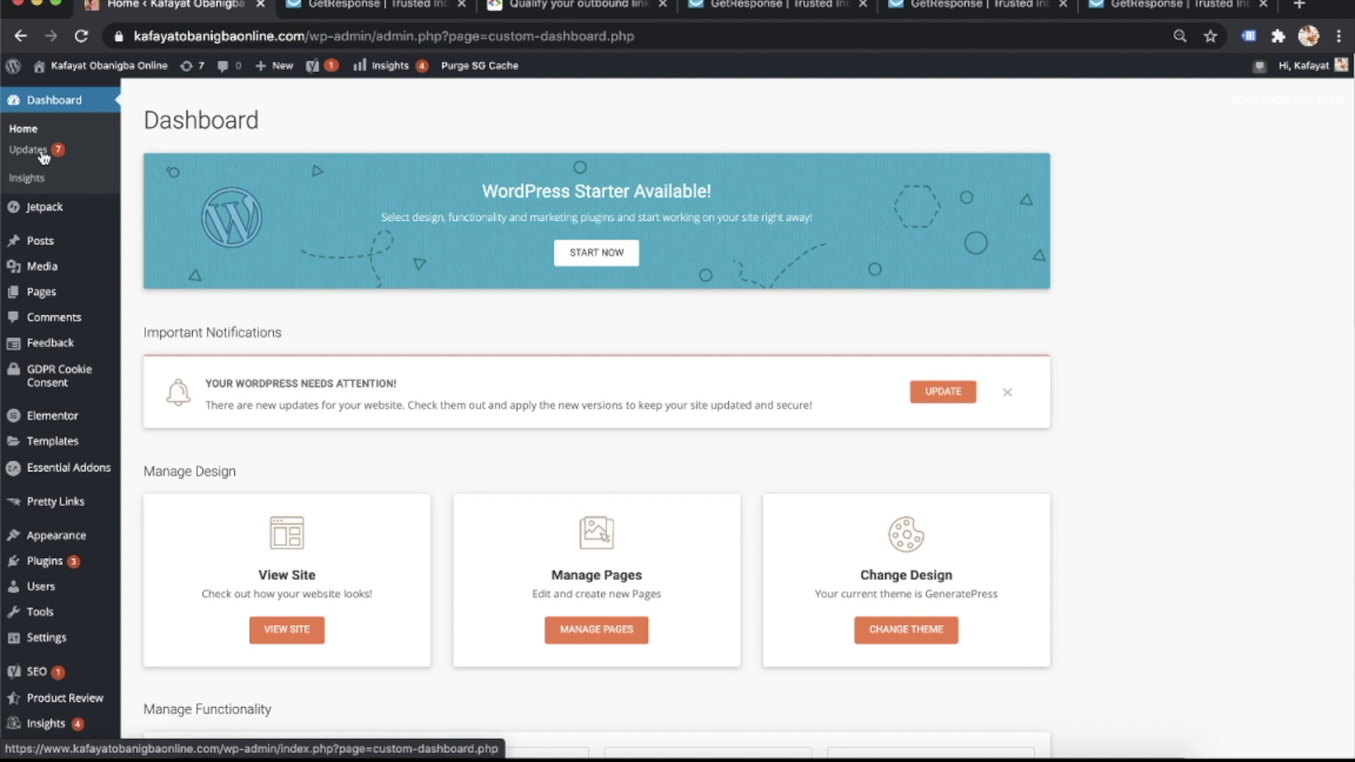
Bring up the WordPress admin dashboard with the Plugins menu in the sidebar in view
mouse_move(60, 564)
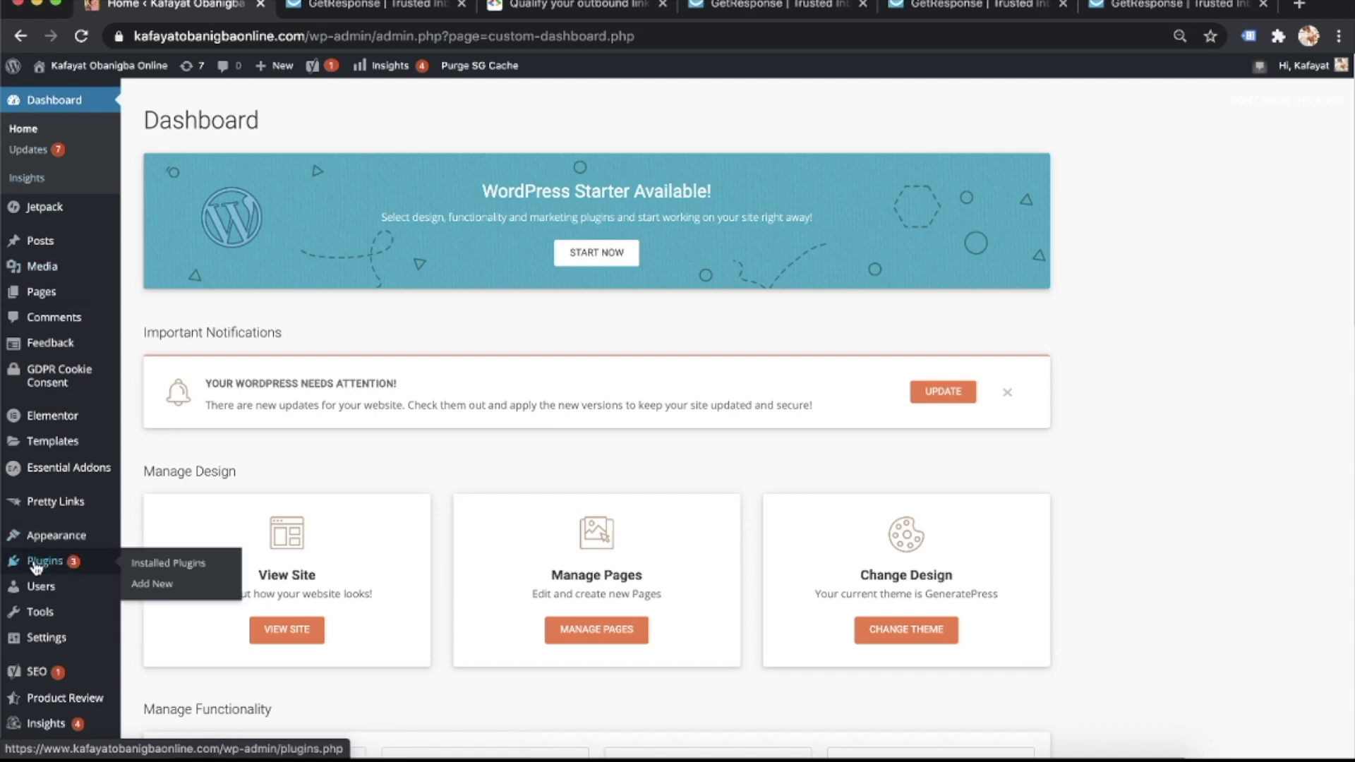
Search Add New plugins for 'pretty links', confirm it's active, and start a new Pretty Link
click(148, 591)
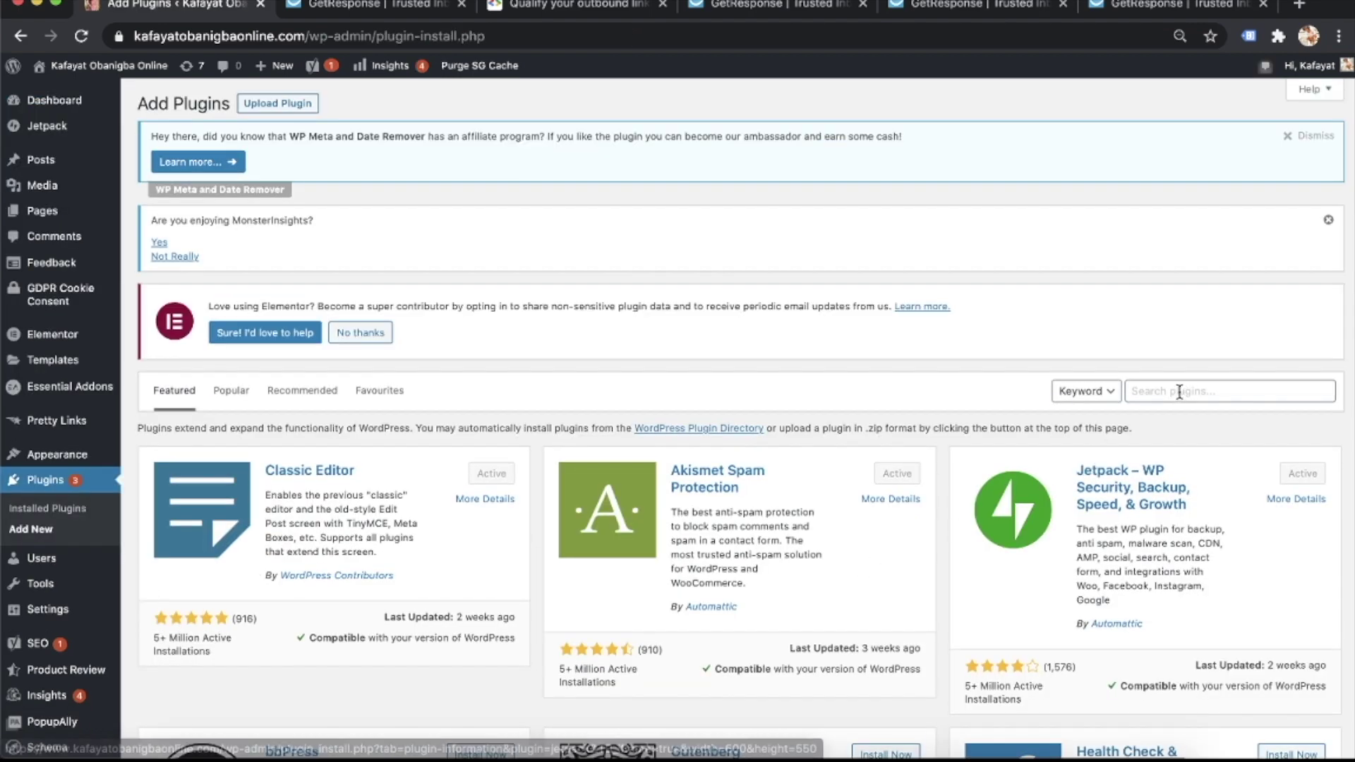
click(1179, 392)
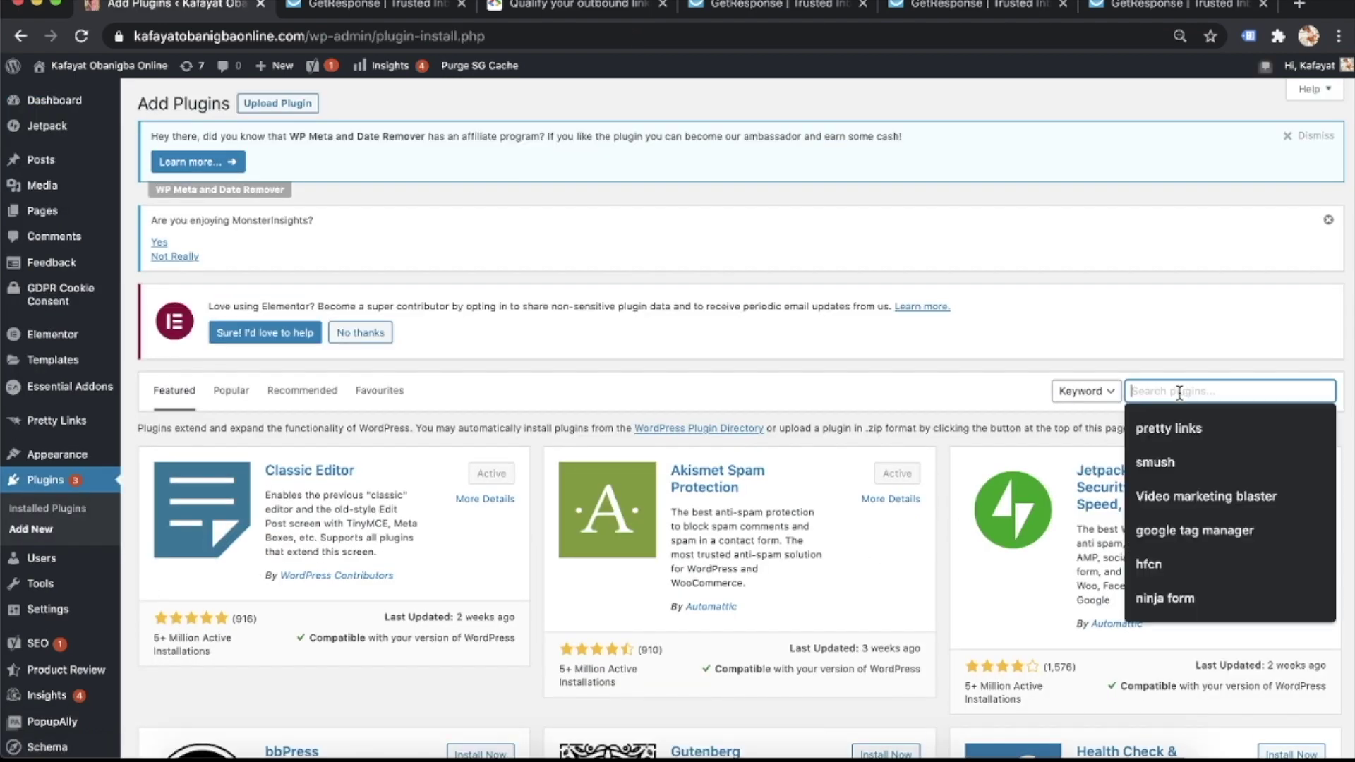
text(pret)
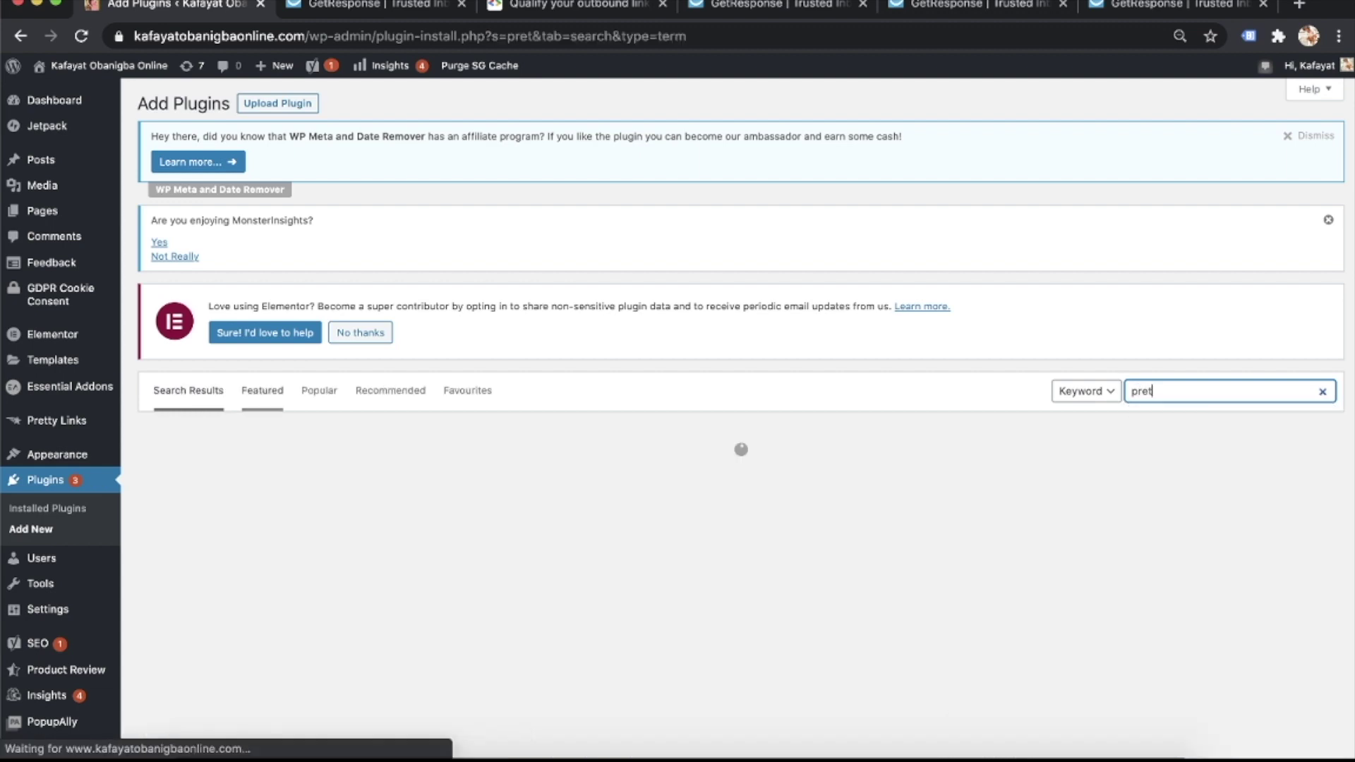
key(Down)
key(Return)
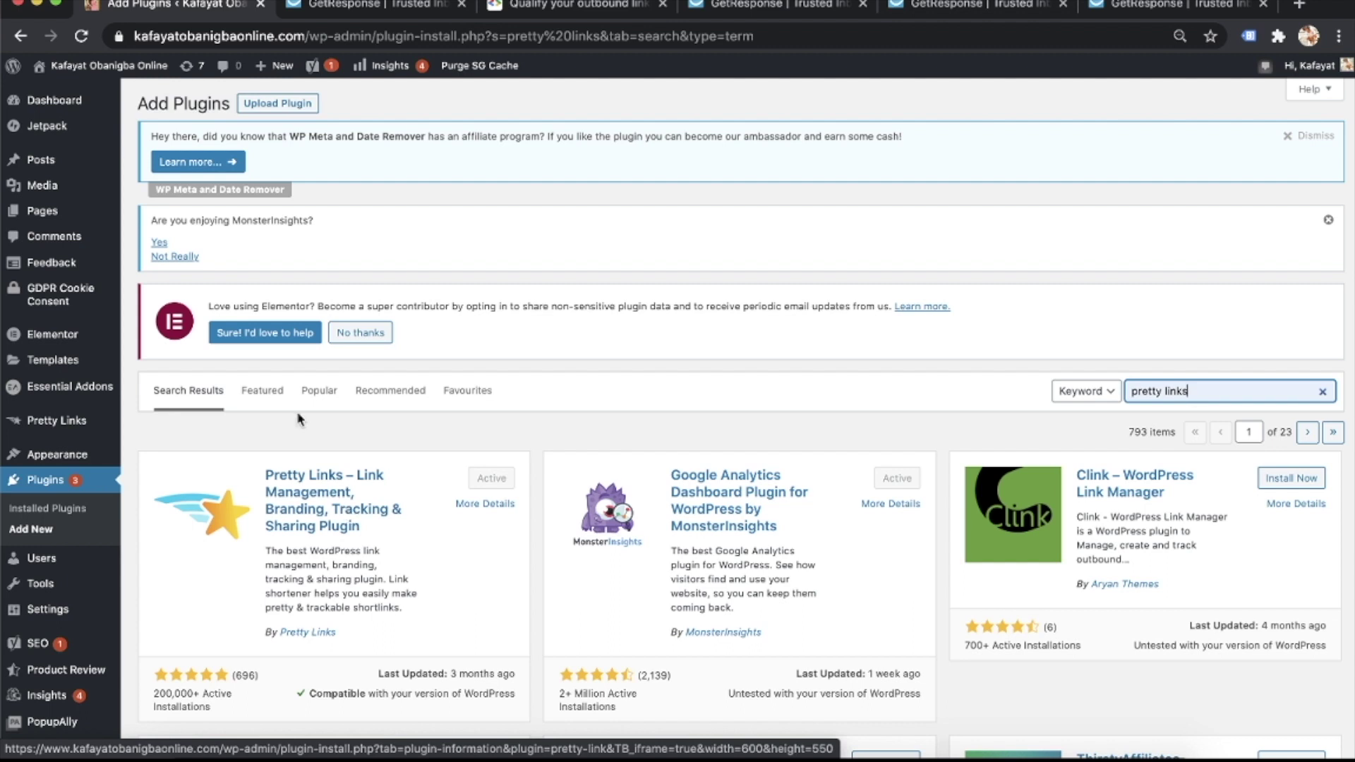
mouse_move(74, 425)
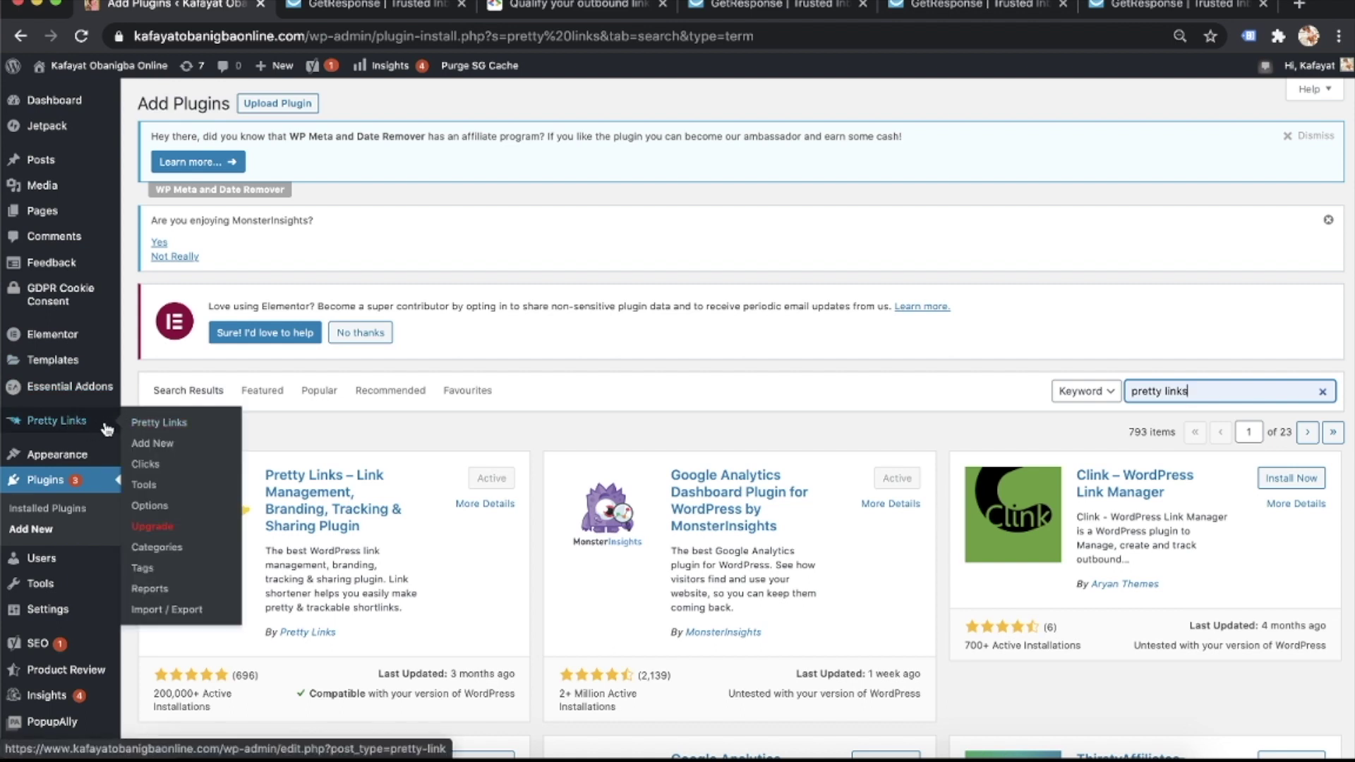
click(161, 447)
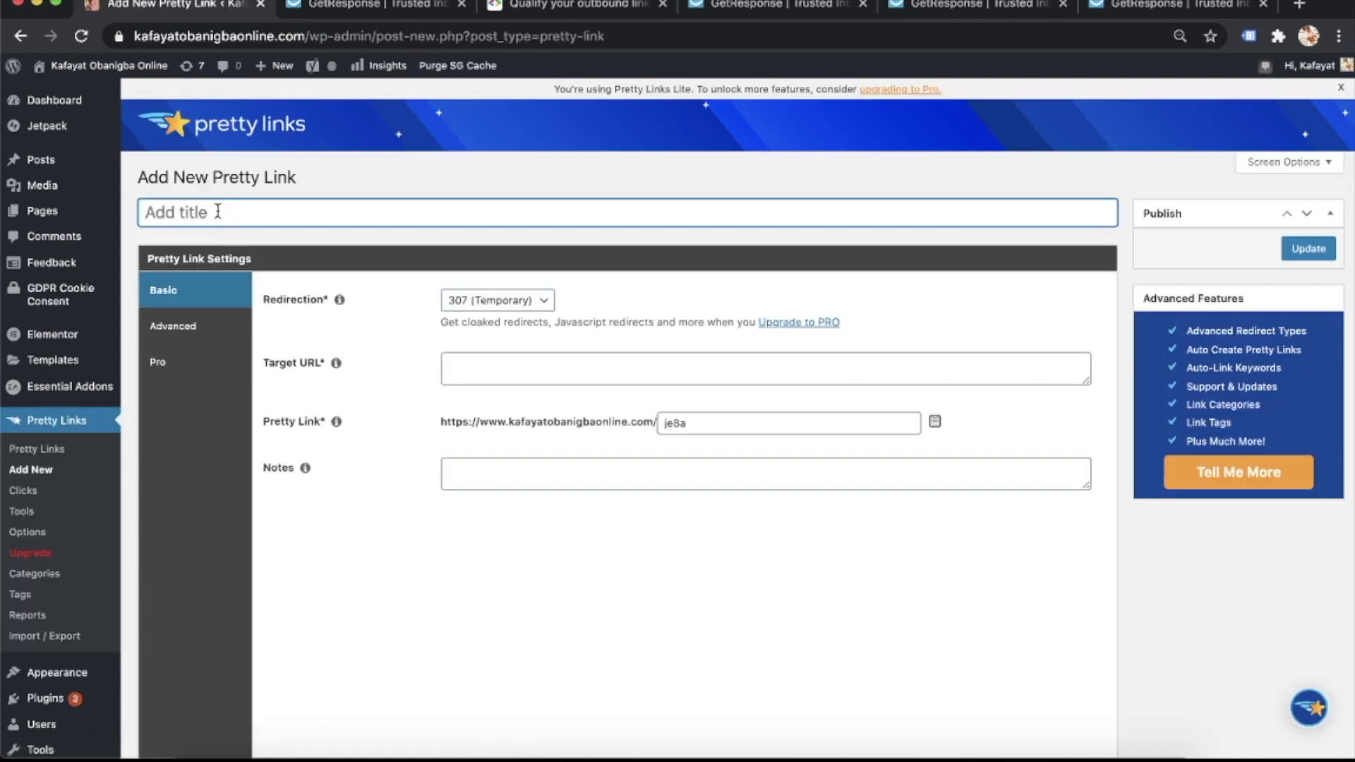
Title the new link 'getresponse' and replace the random je8a slug with 'getresponse'
text(g)
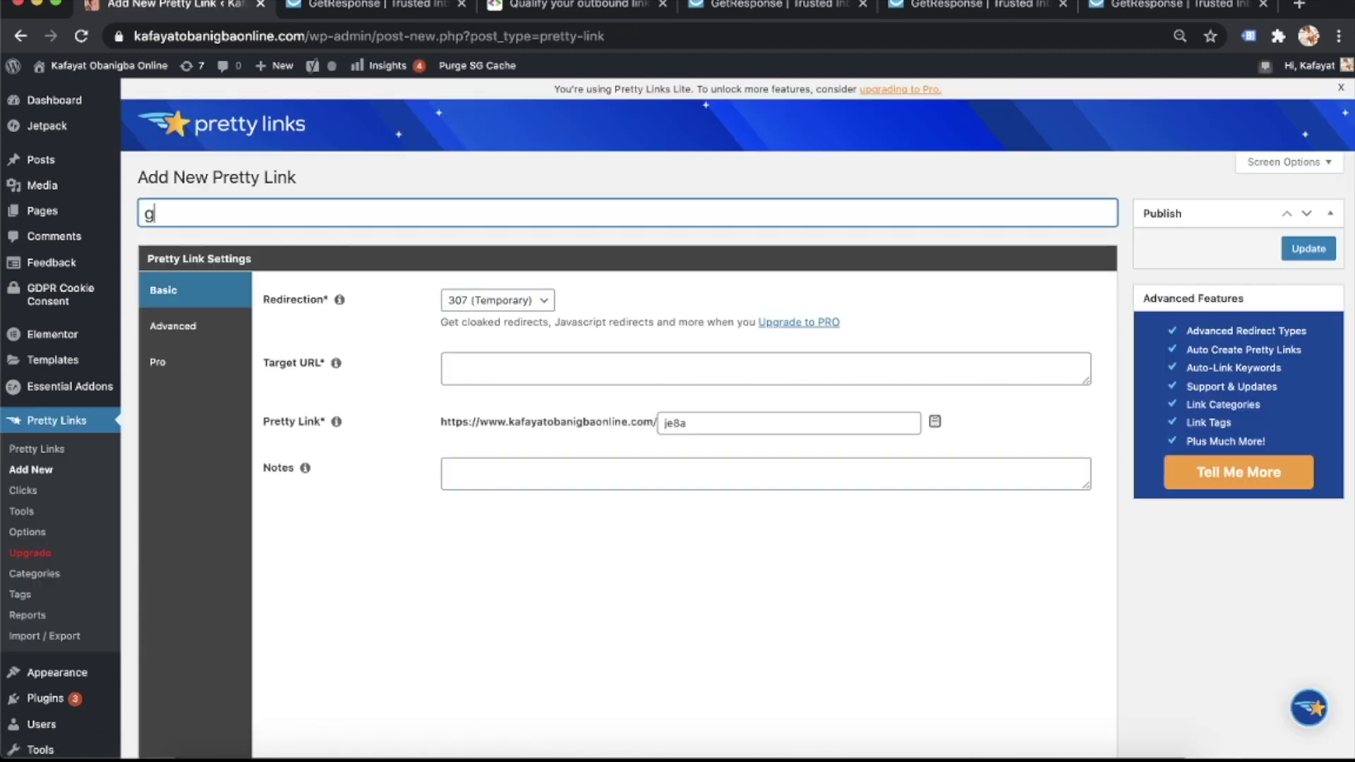
text(etresponse)
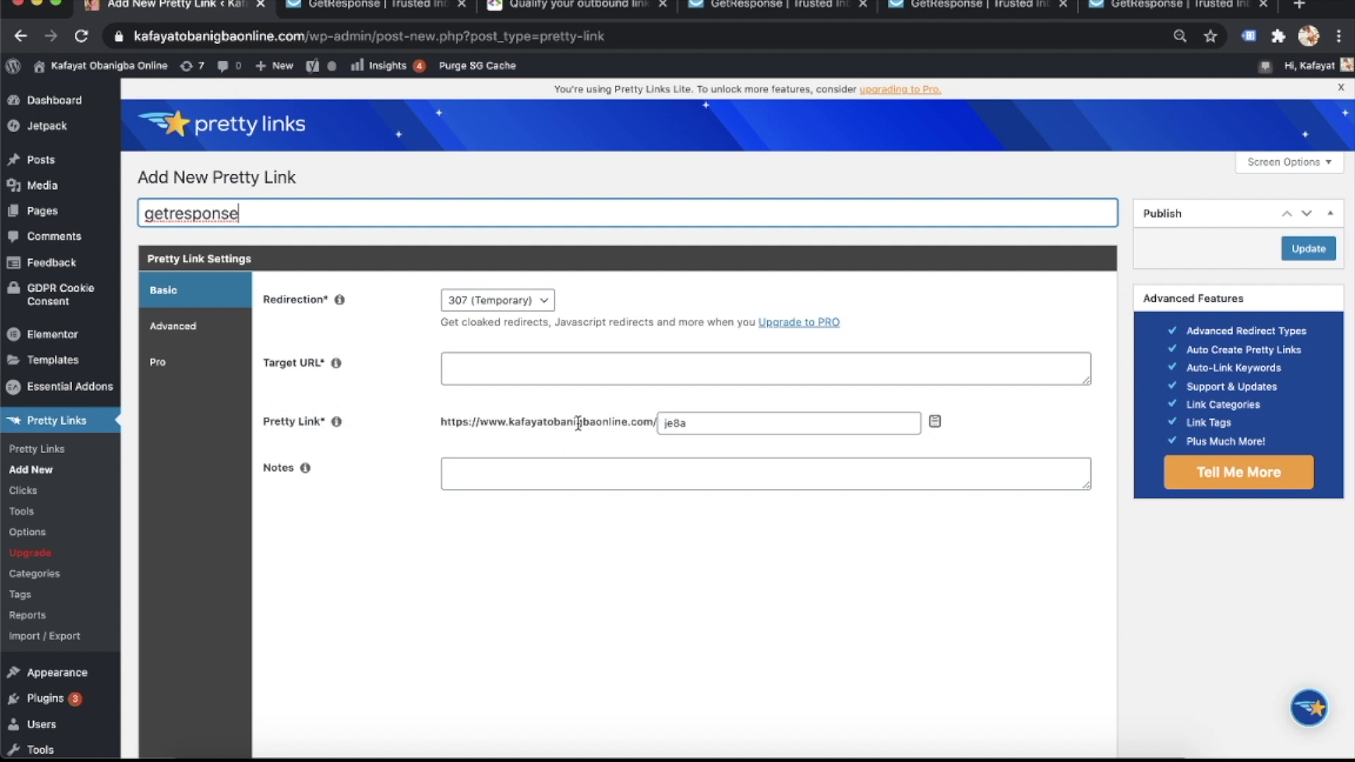
click(695, 423)
key(BackSpace)
key(BackSpace)
key(BackSpace)
key(BackSpace)
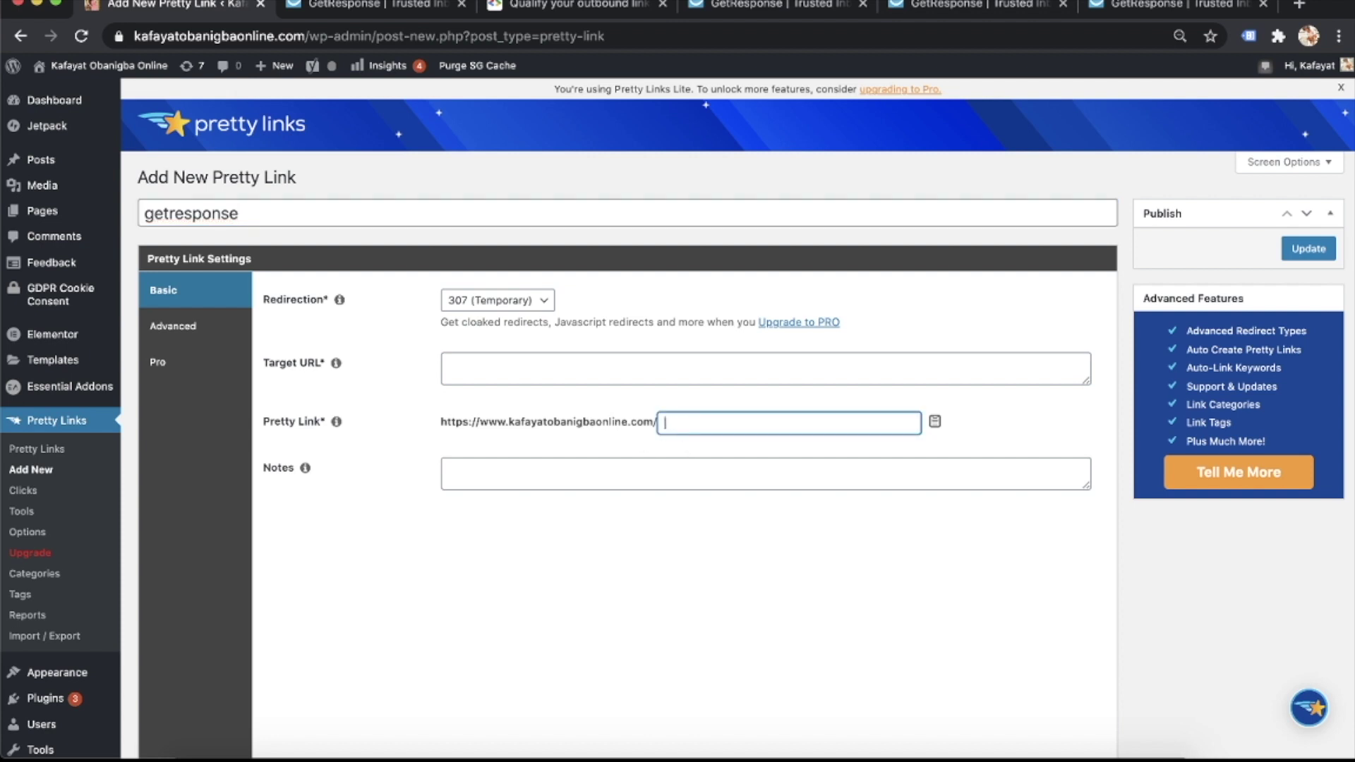
text(get)
key(Down)
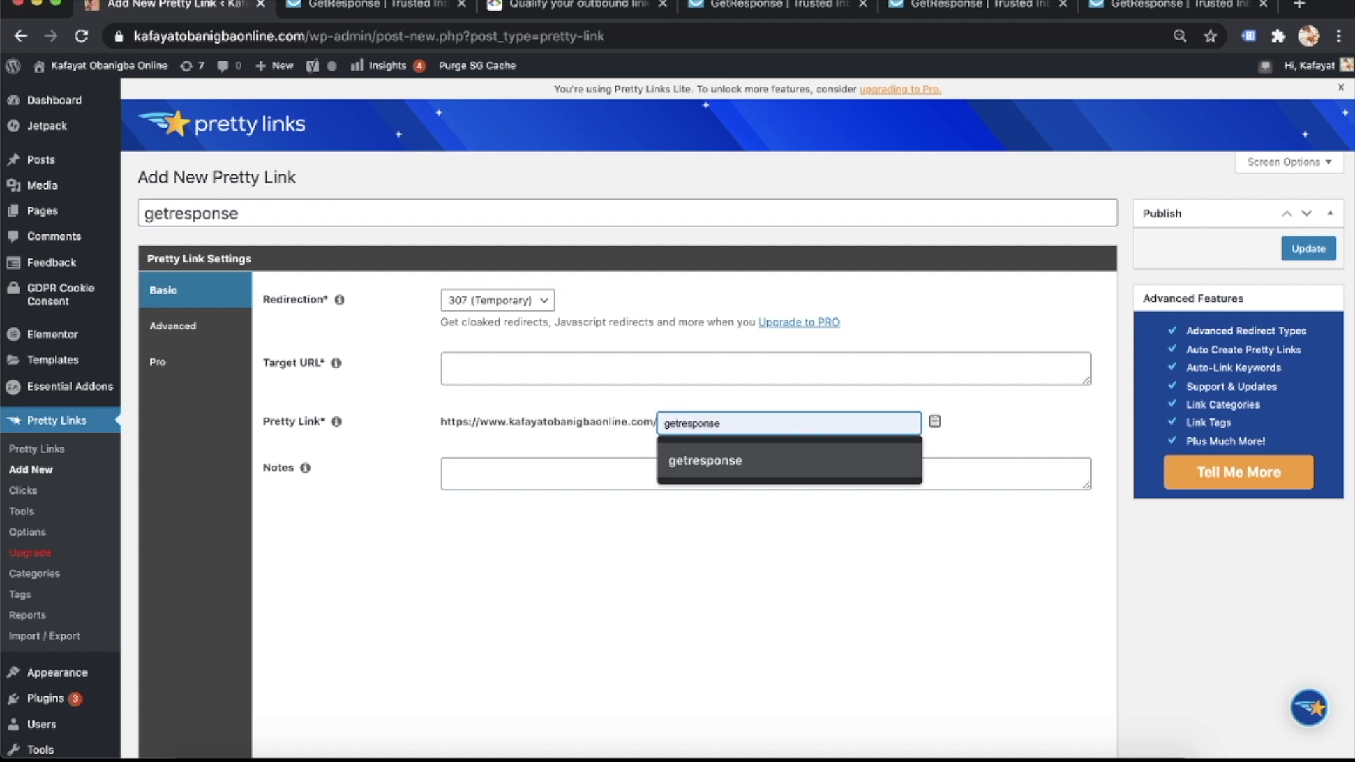
key(Return)
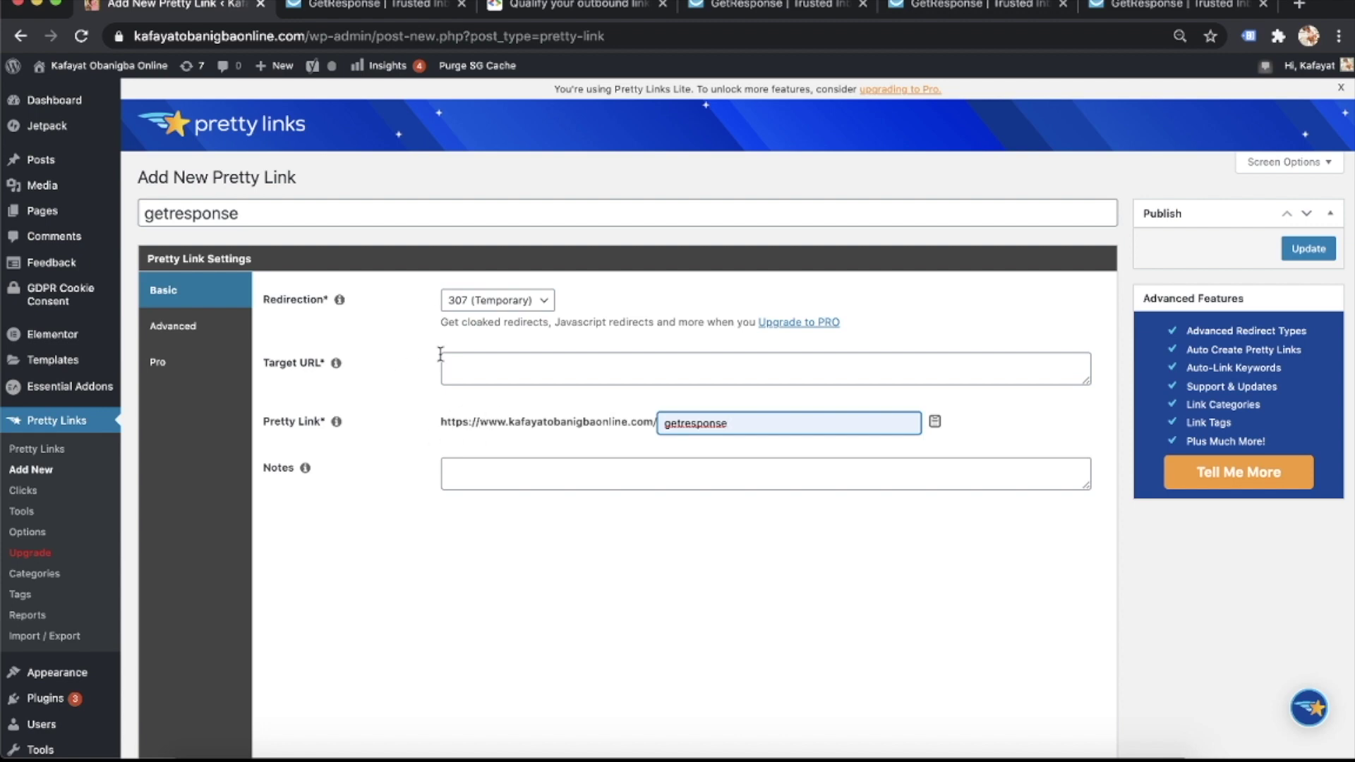
Copy the GetResponse affiliate URL from its tab and paste it as the link's Target URL
click(373, 8)
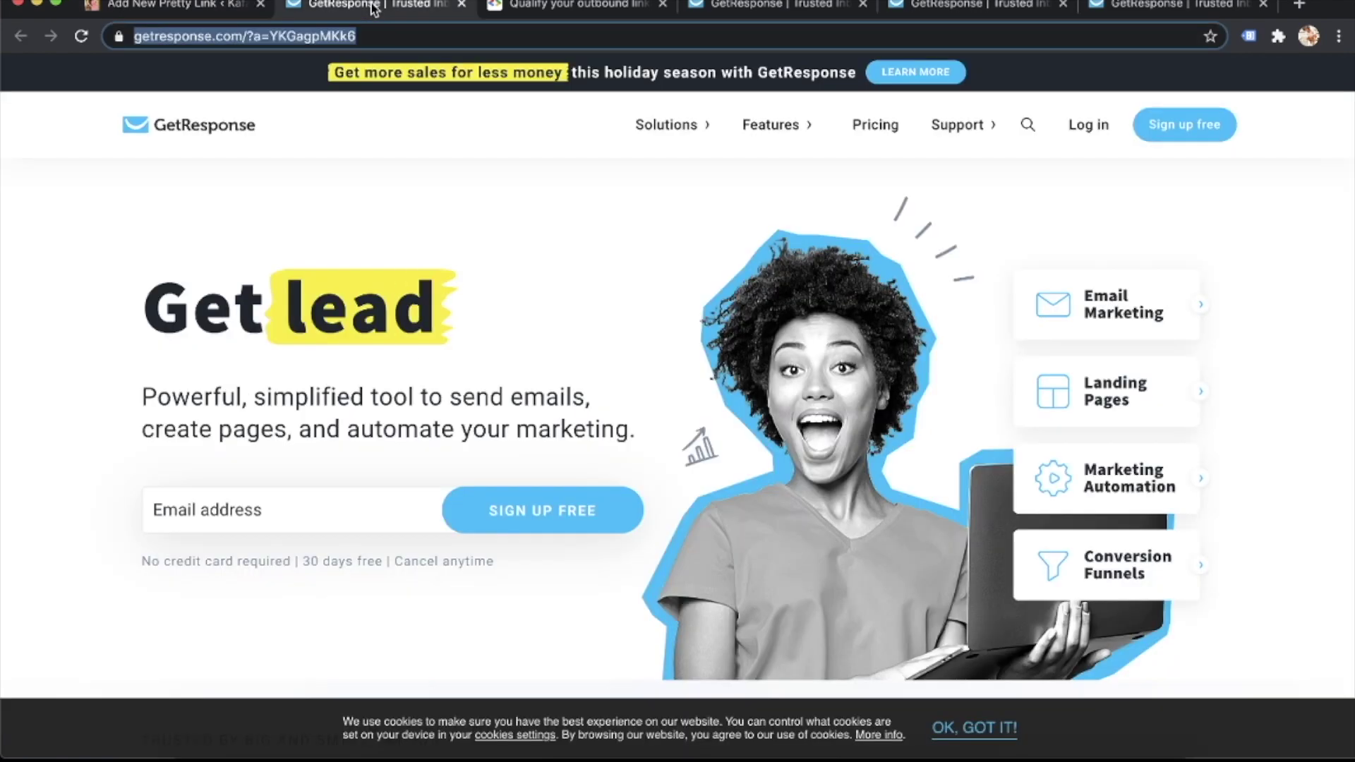
click(423, 35)
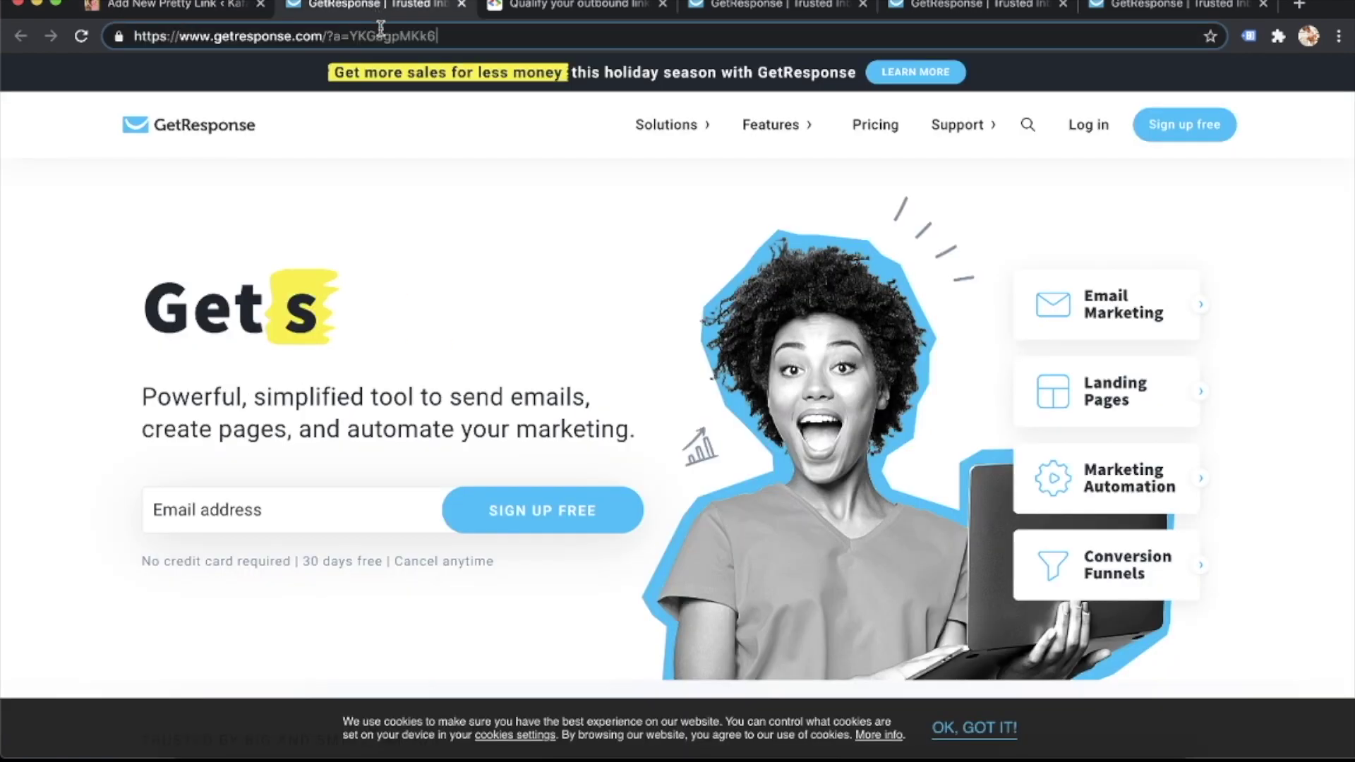
drag(451, 36, 118, 39)
key(super+c)
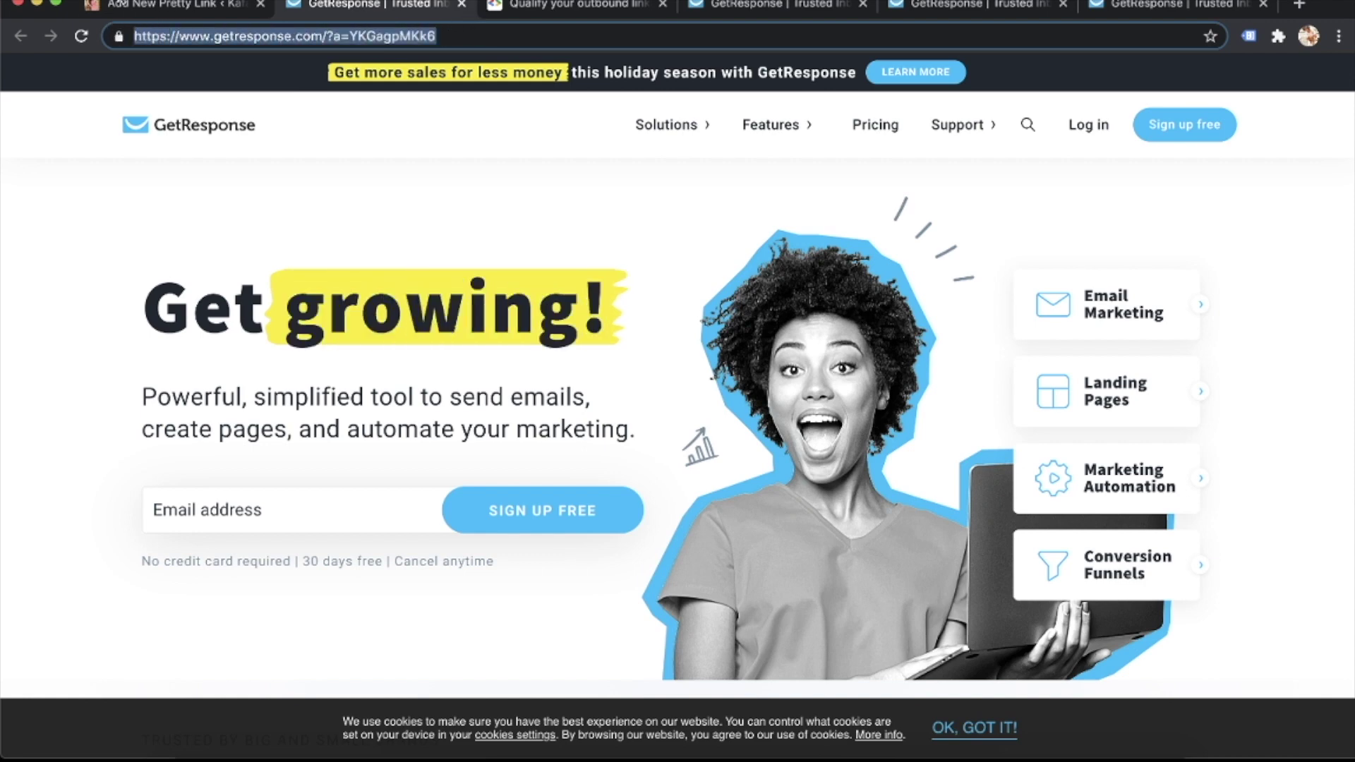
click(125, 9)
click(490, 371)
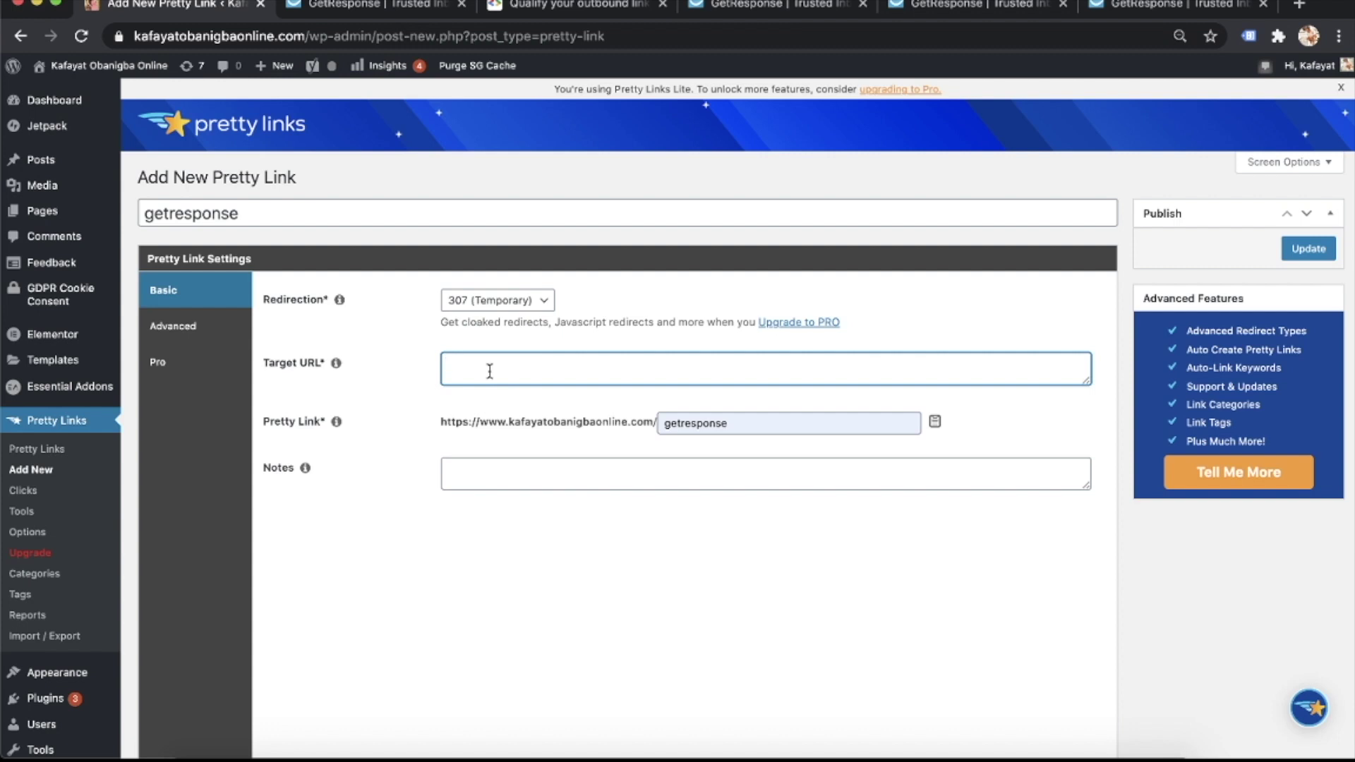
key(super+v)
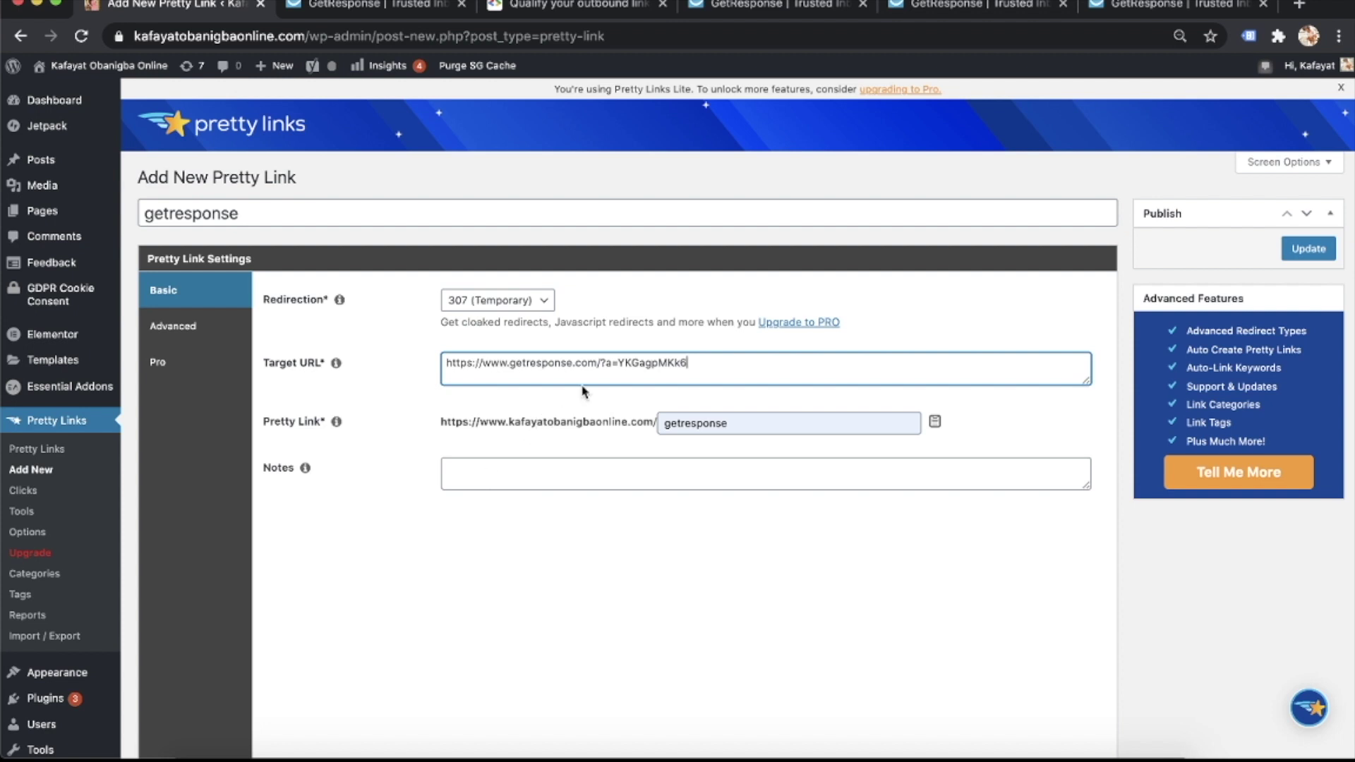
click(545, 300)
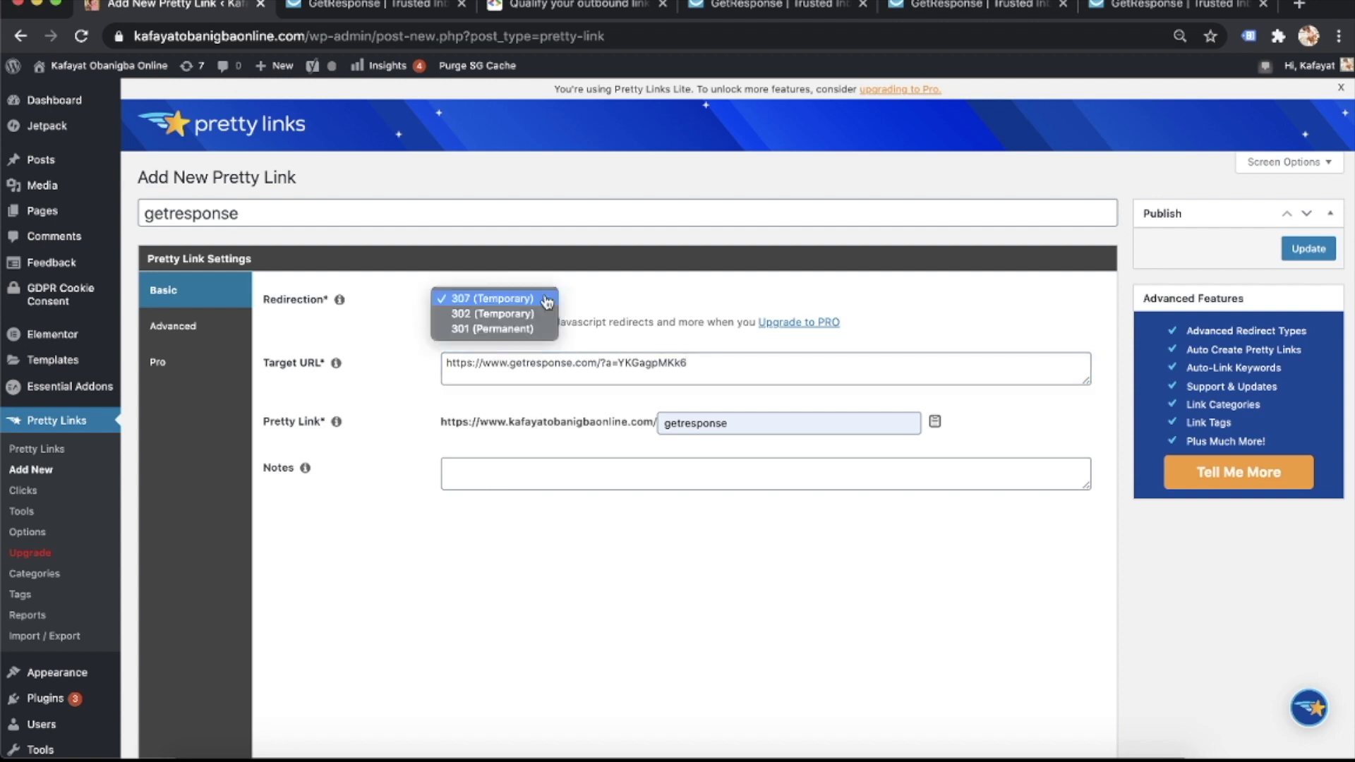
Try 307 (Temporary), then set the getresponse link's redirection to 301 (Permanent)
click(536, 334)
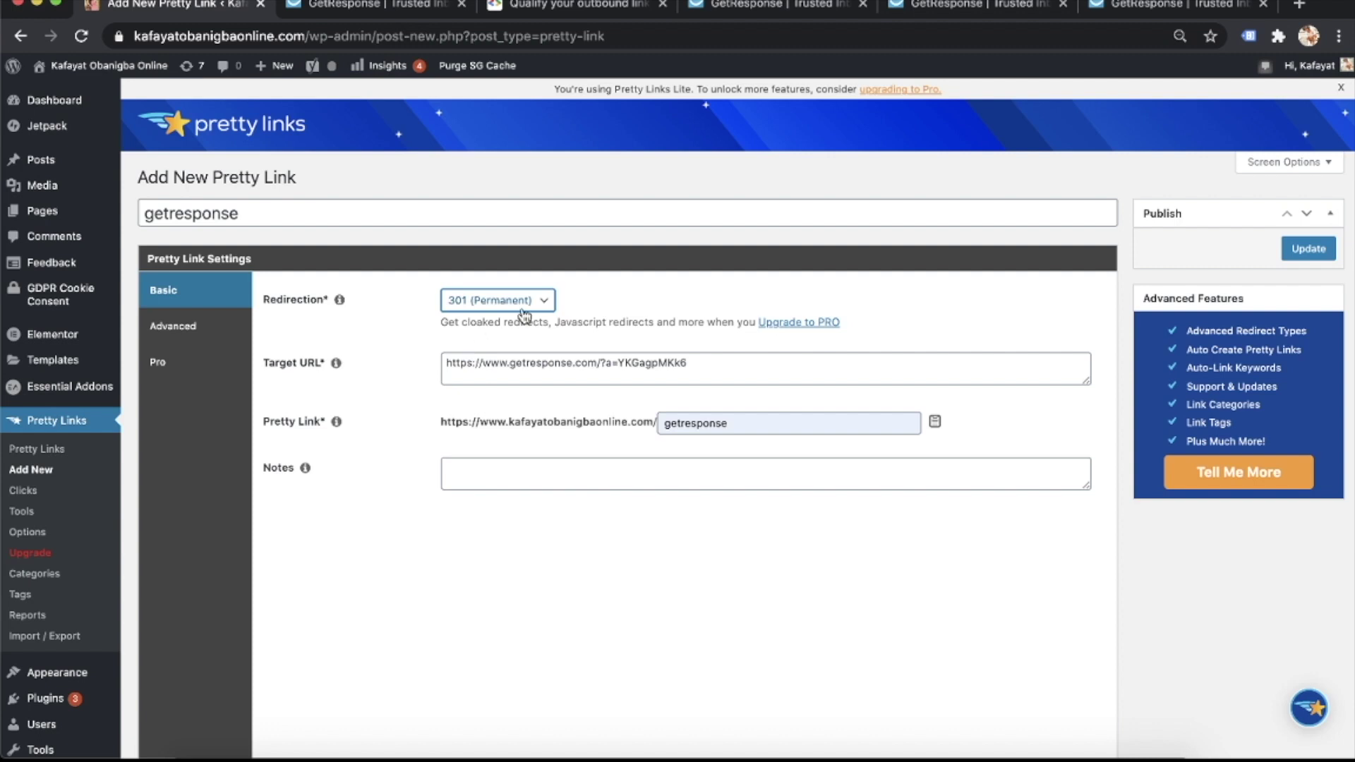
click(549, 305)
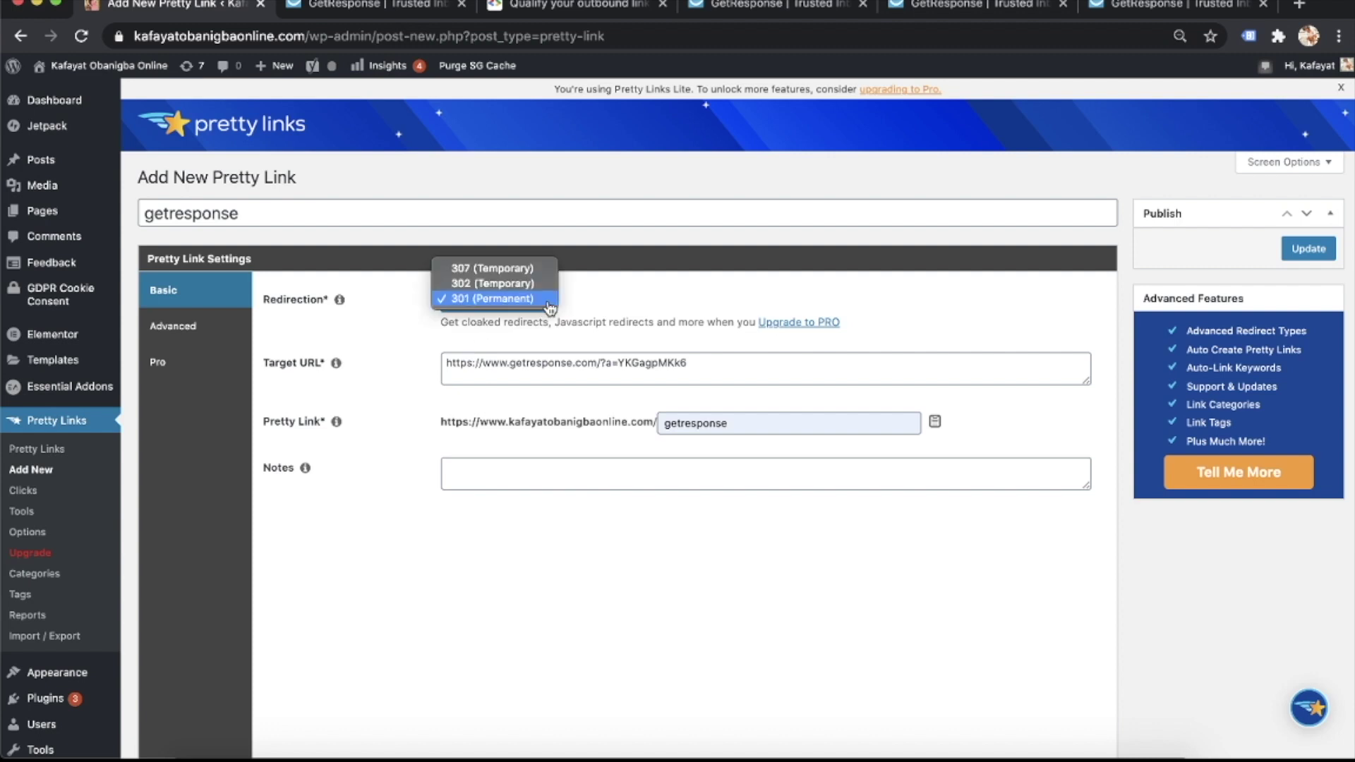
click(537, 269)
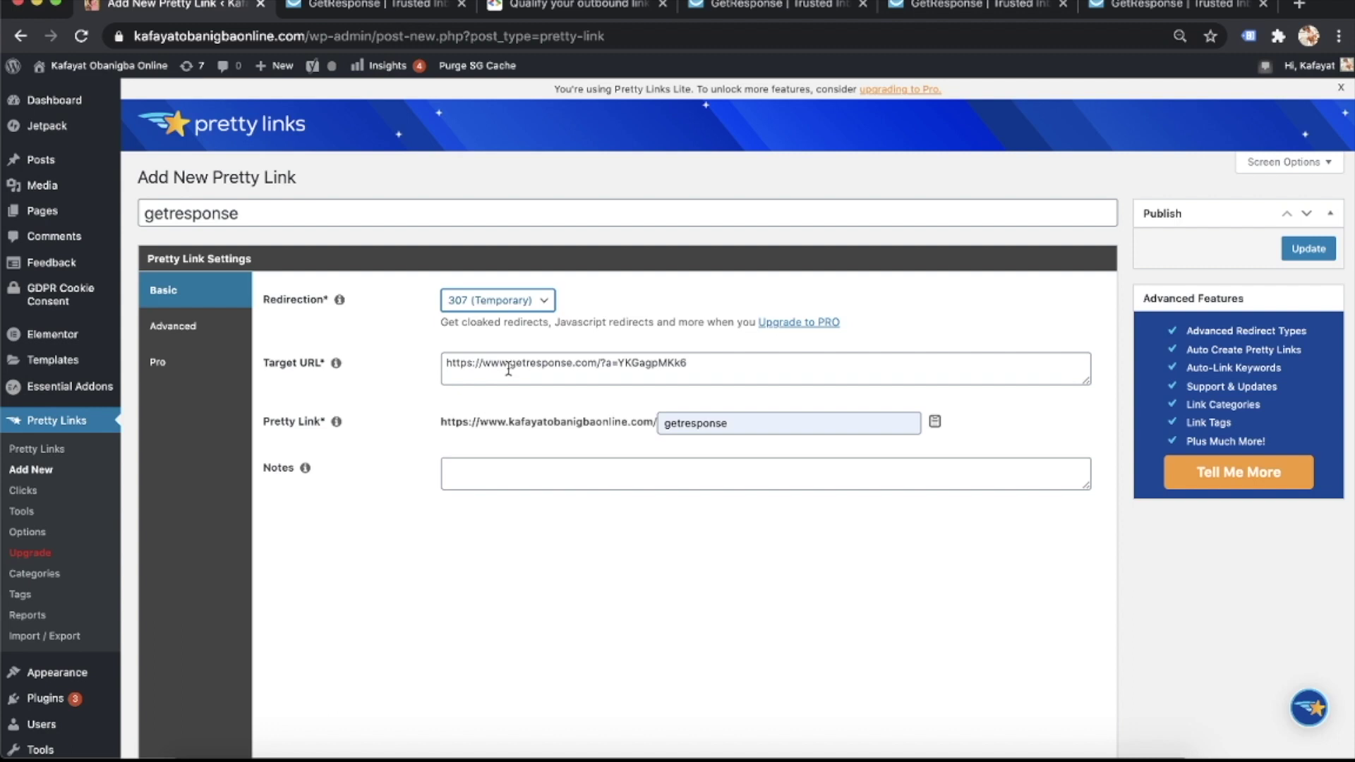
click(546, 305)
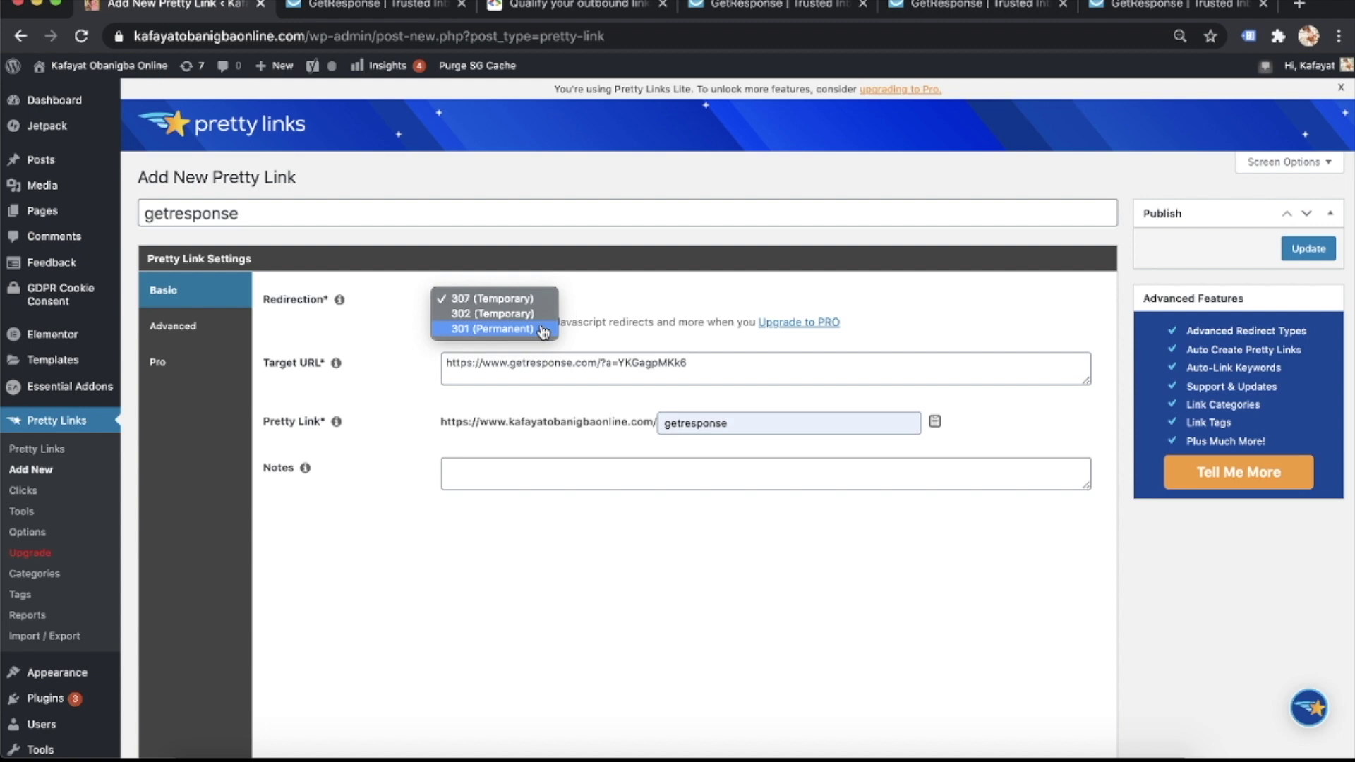
click(543, 330)
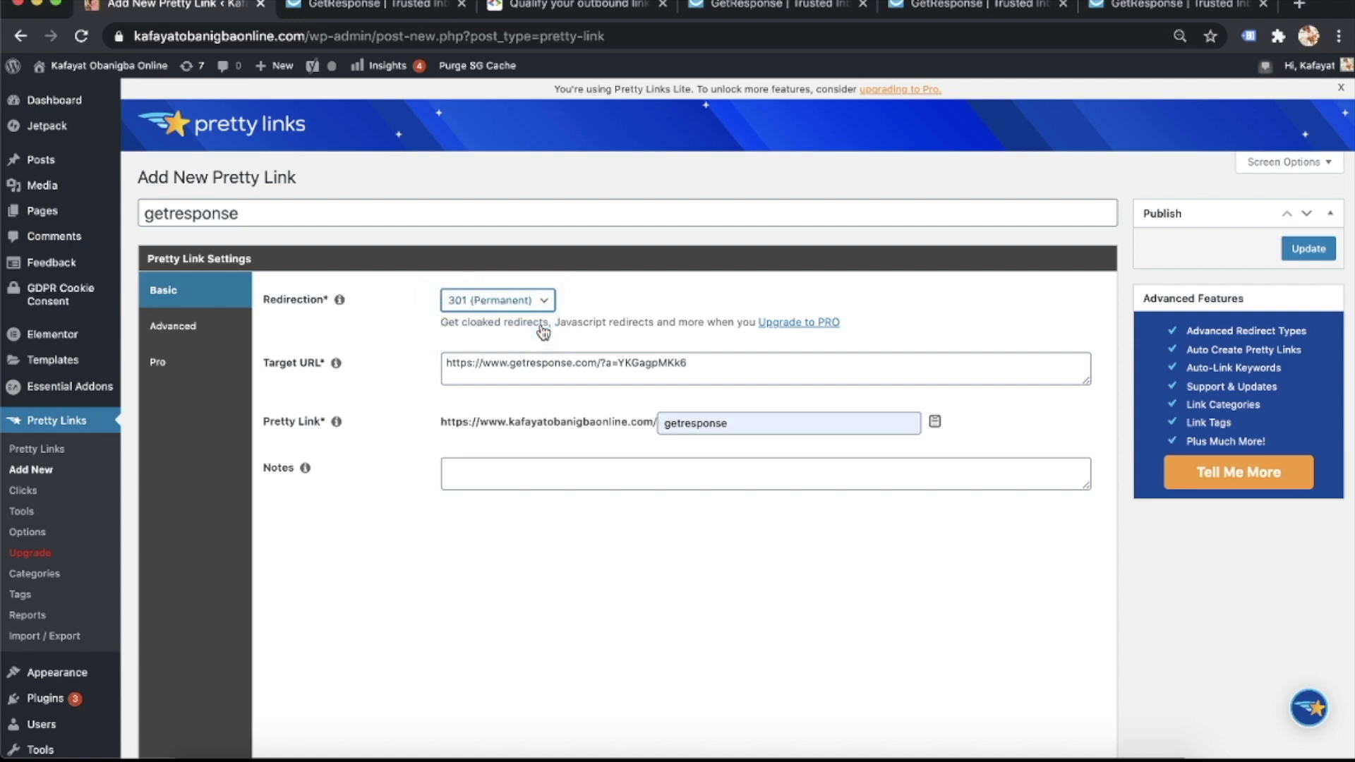
click(191, 329)
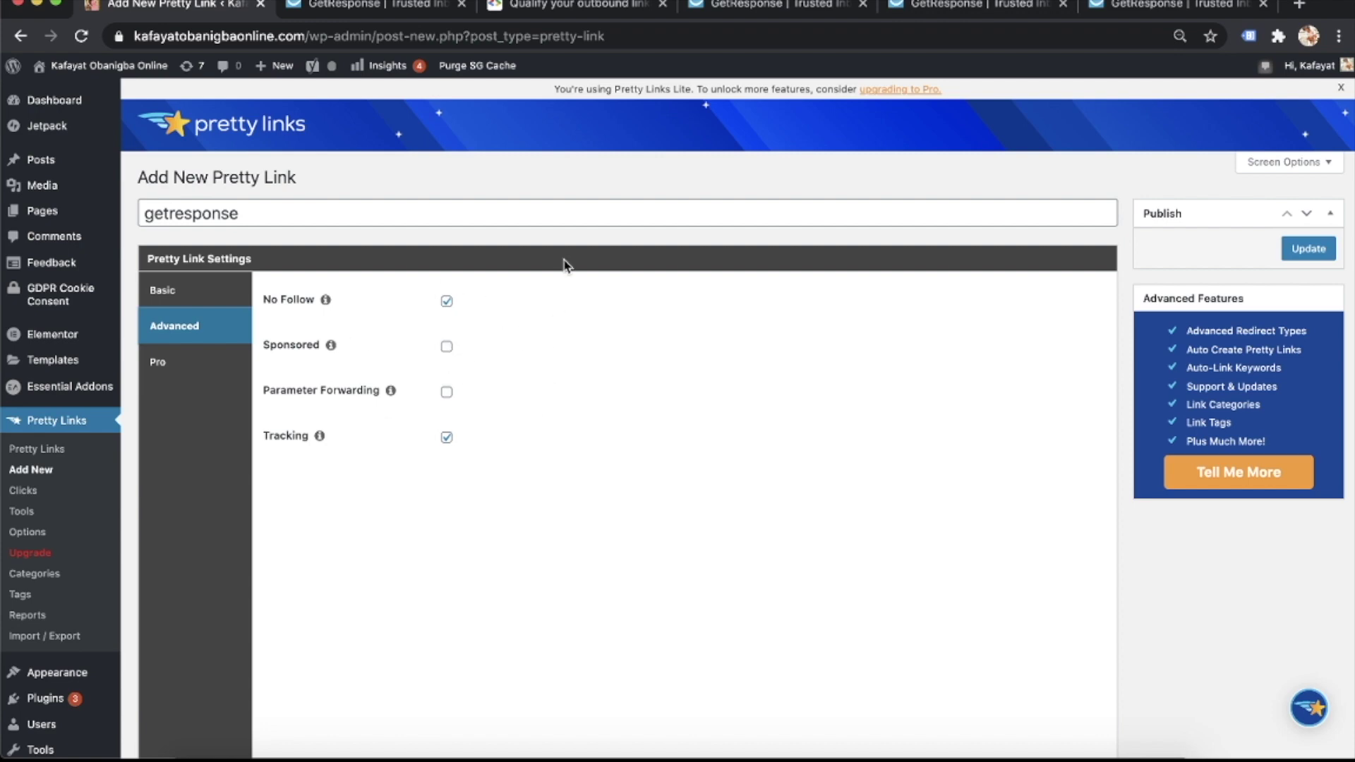
click(572, 6)
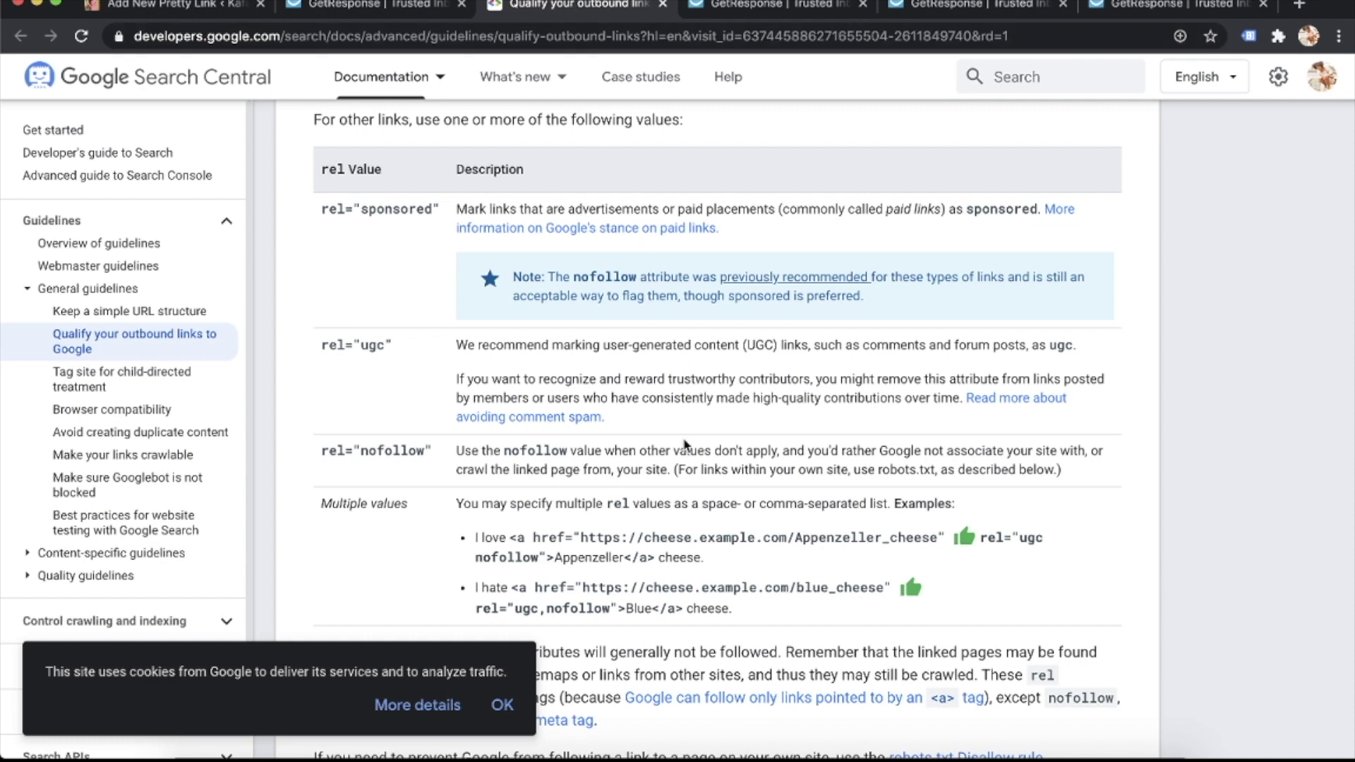
click(386, 6)
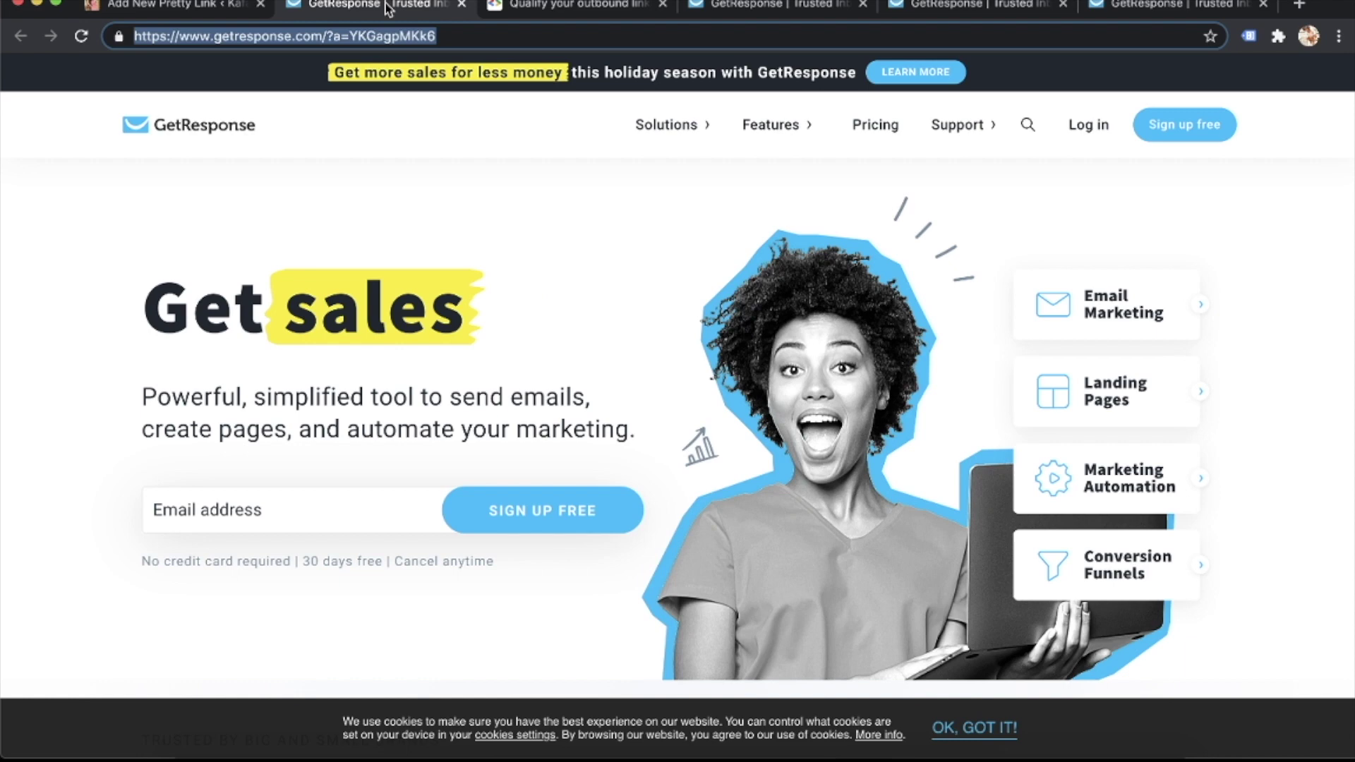
click(182, 5)
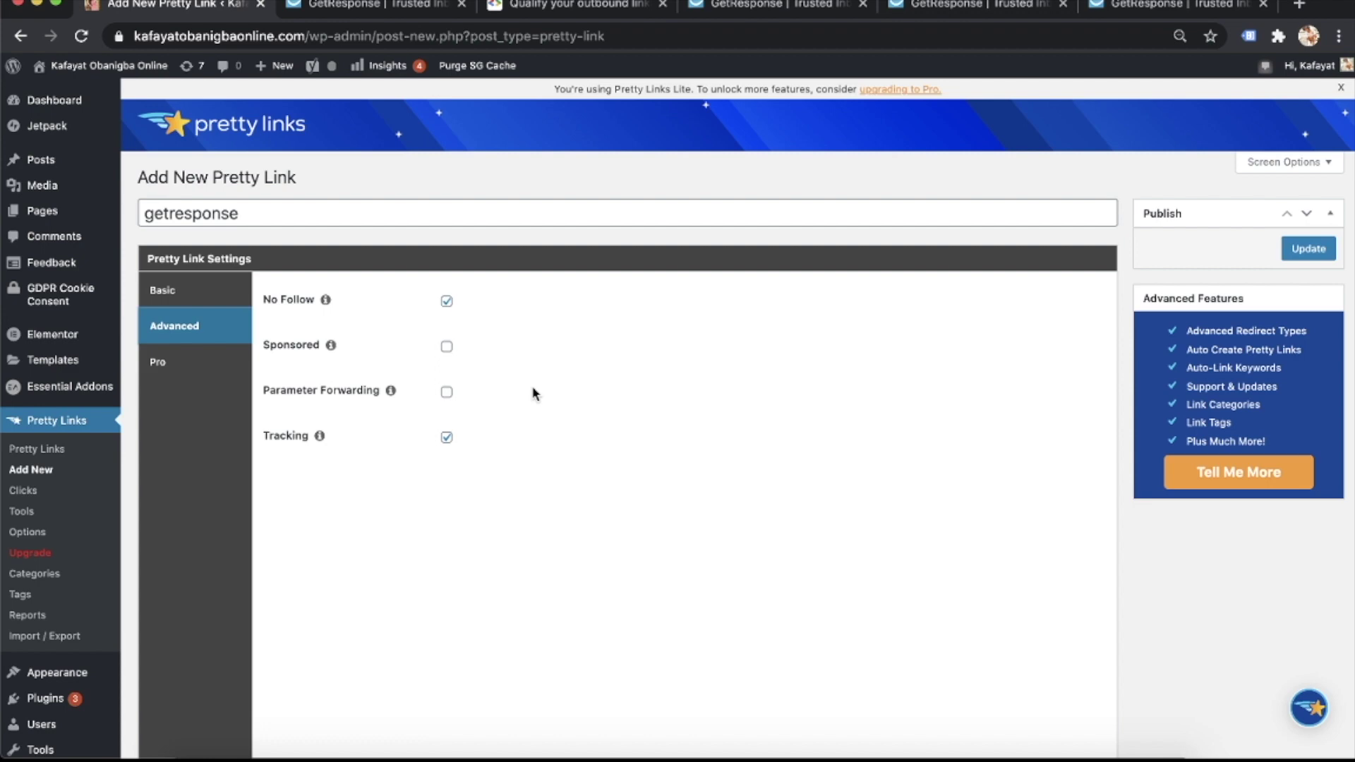
click(554, 10)
click(199, 10)
click(190, 292)
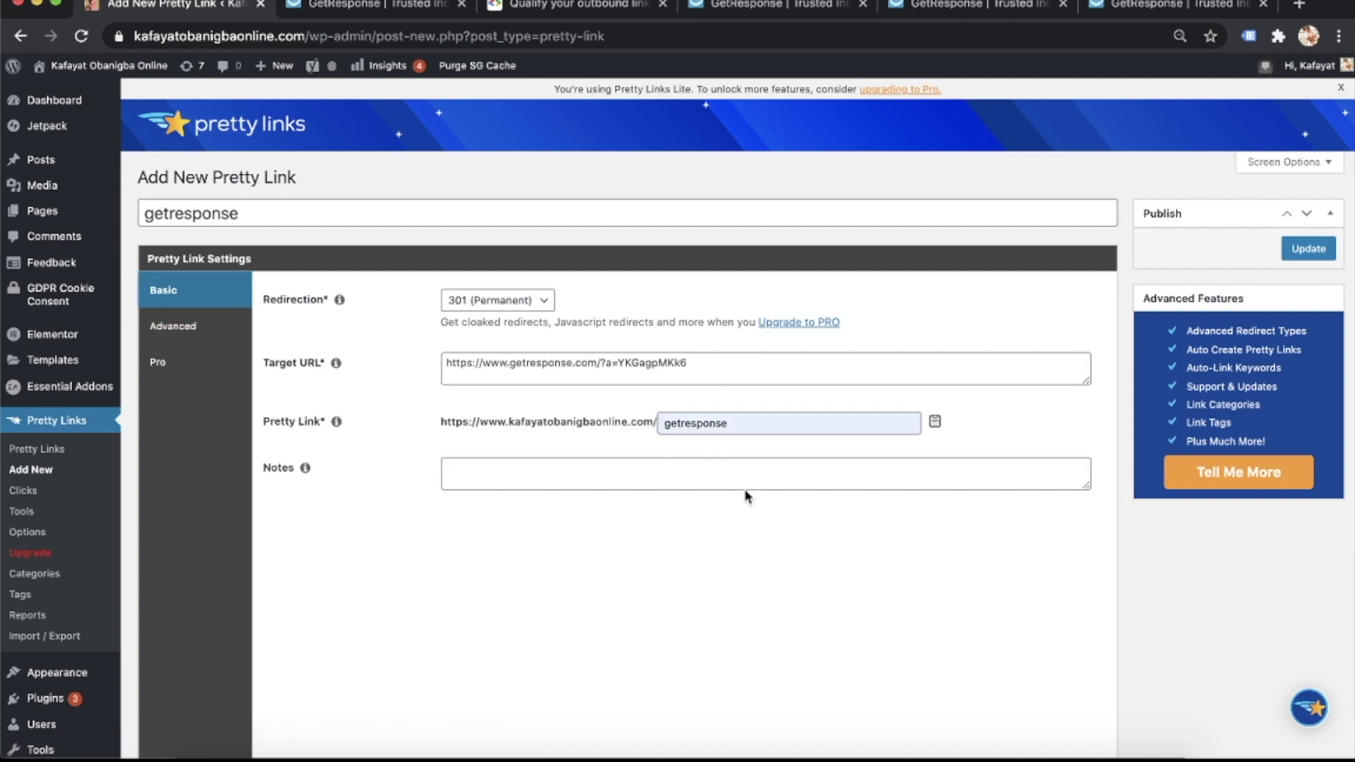
click(1294, 251)
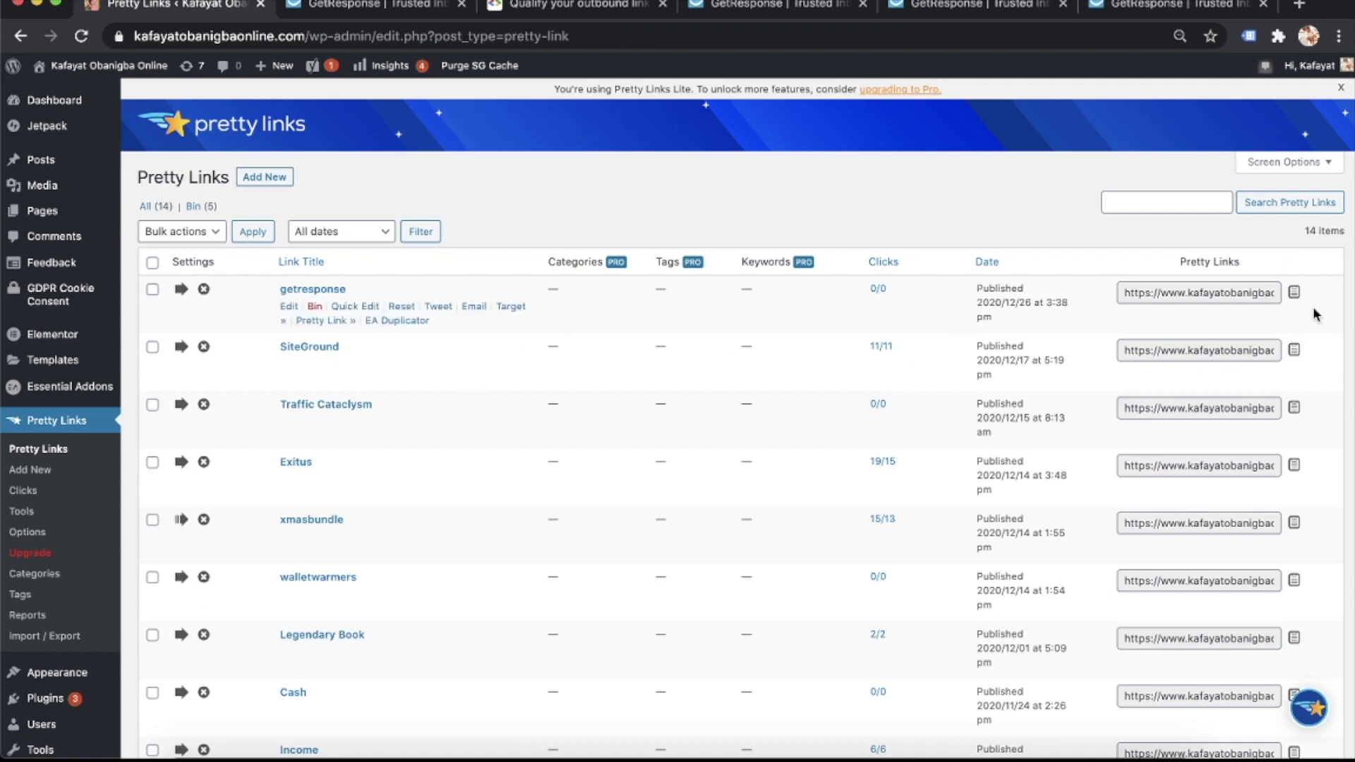
Copy the getresponse short link from its row in the Pretty Links list
click(1296, 295)
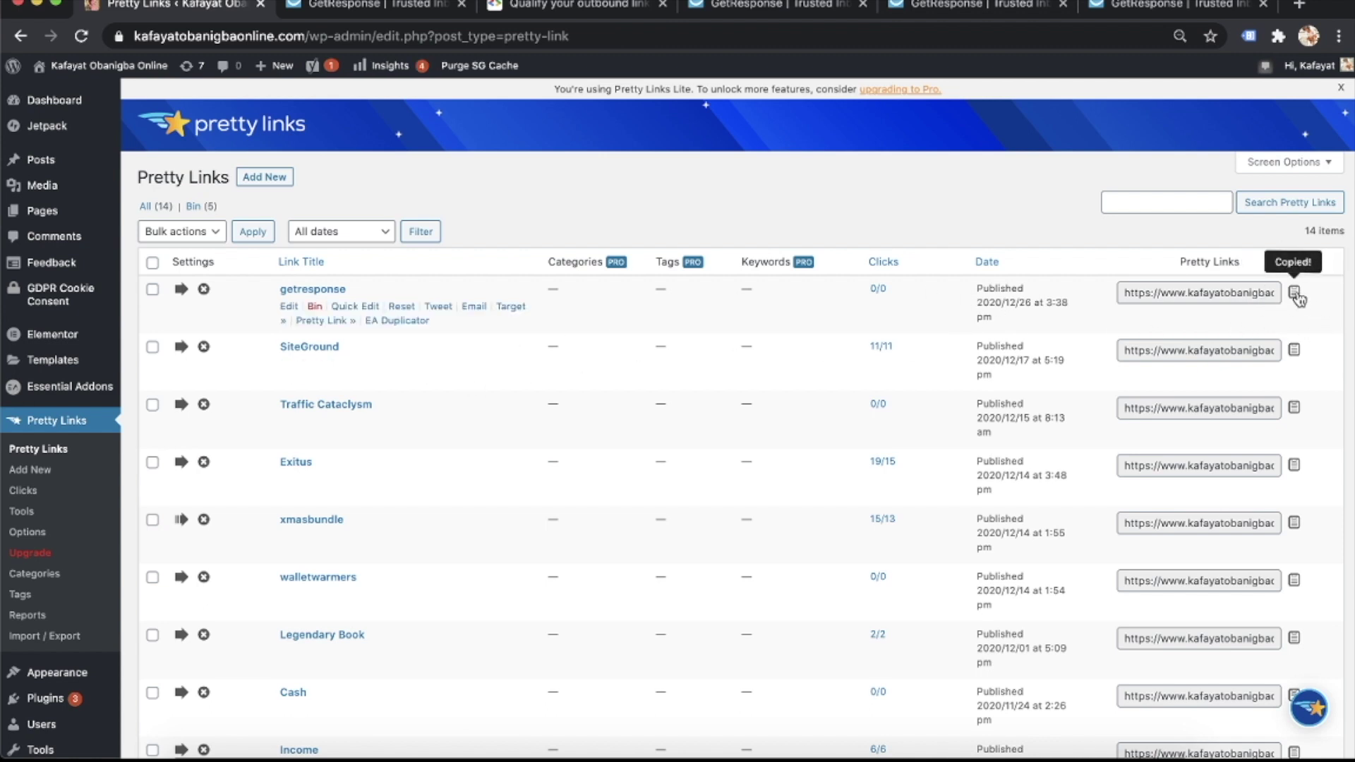
Load the getresponse short link in a new tab to test its redirect, then return to Pretty Links
click(1302, 7)
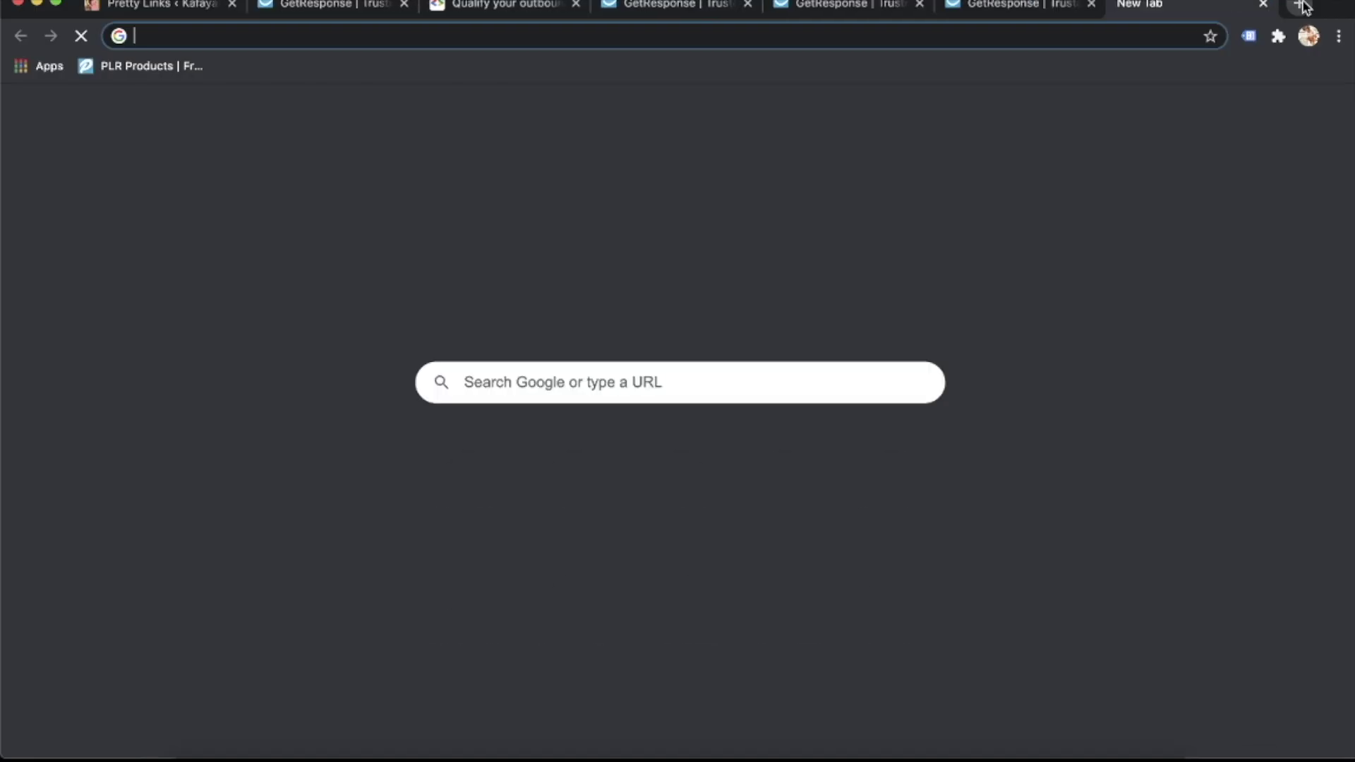
key(super+v)
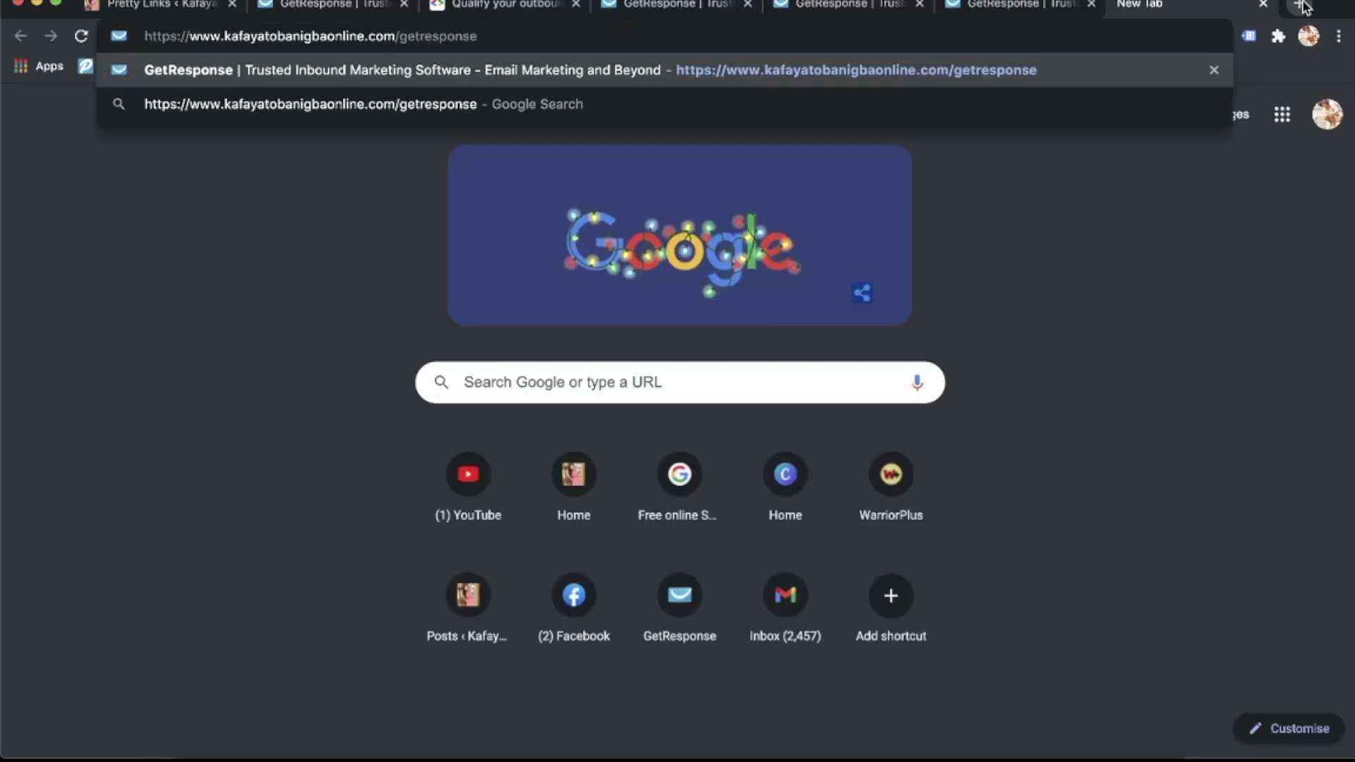
key(Return)
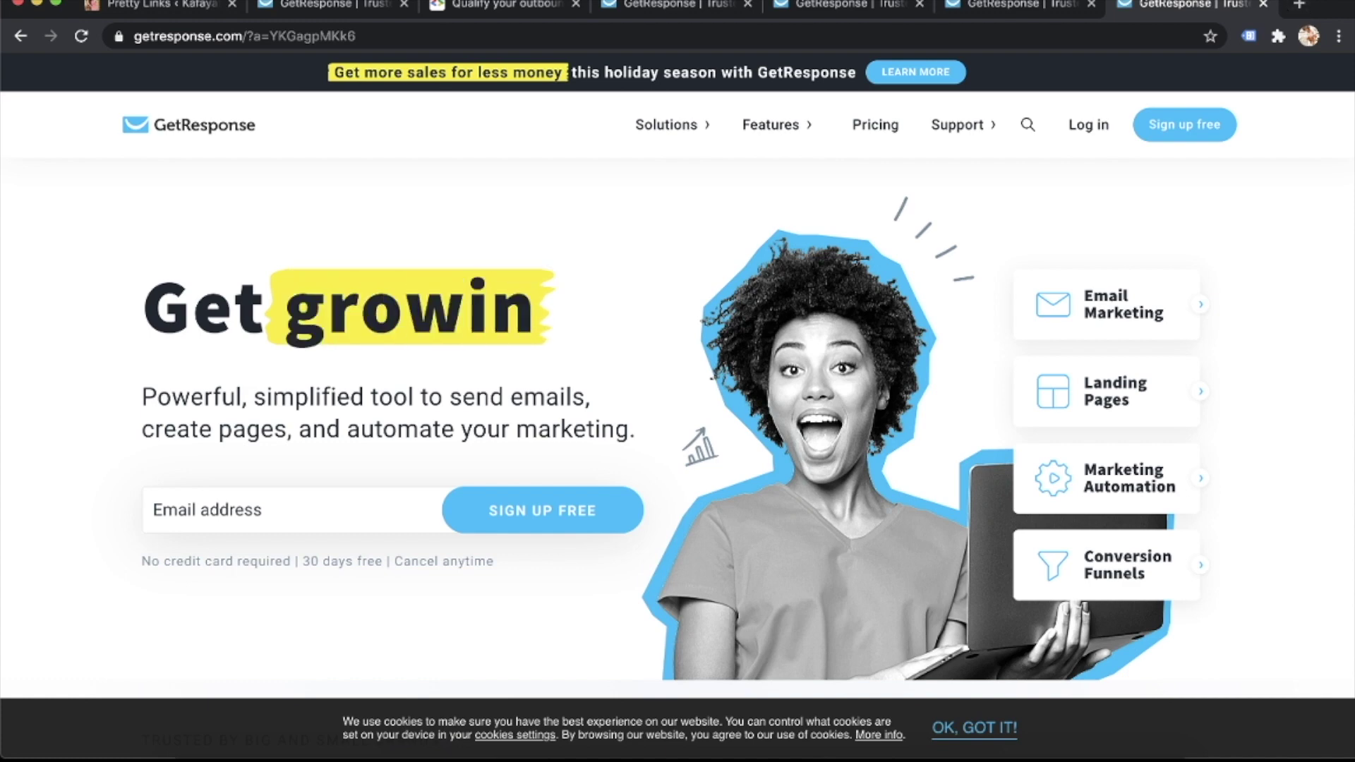
click(176, 6)
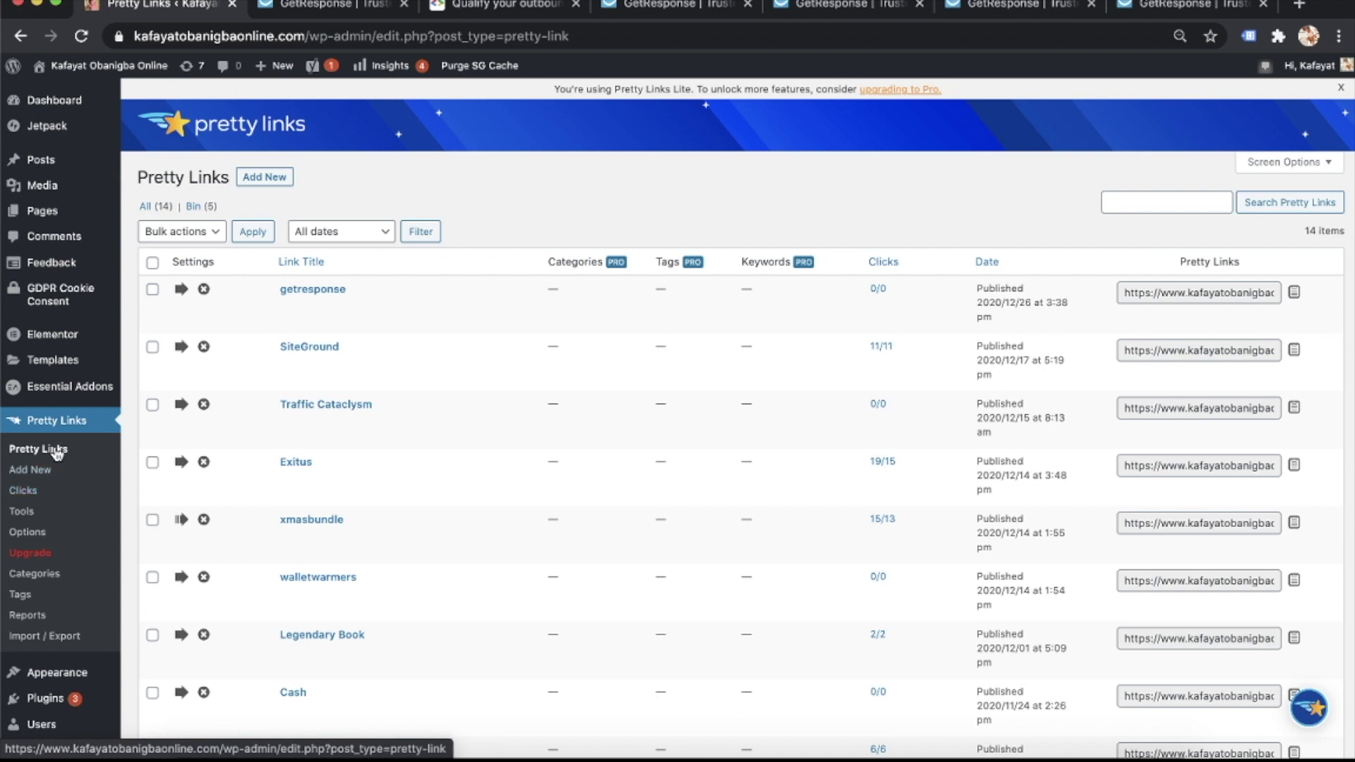
Show the Pretty Links Clicks report at page 2, entries 11–20 of 104
click(35, 494)
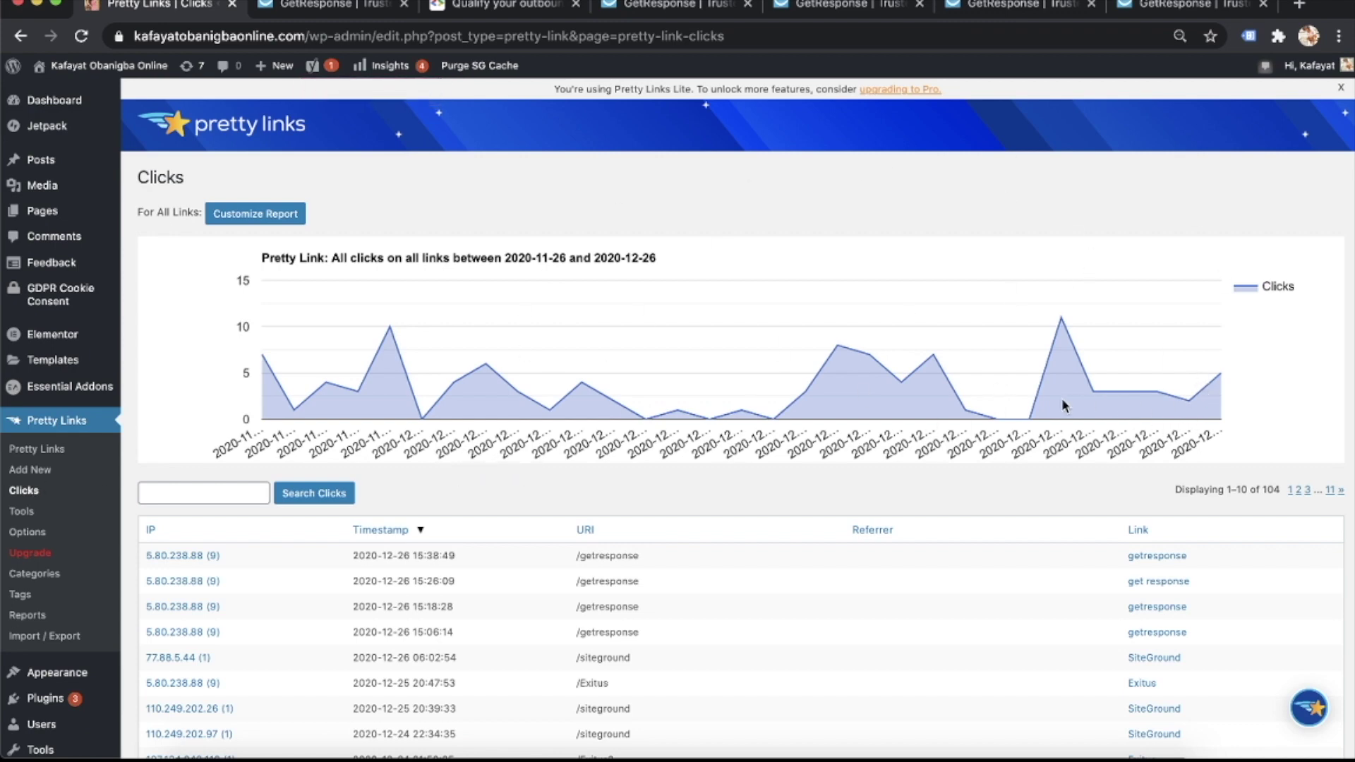
scroll(1027, 209, down, 4)
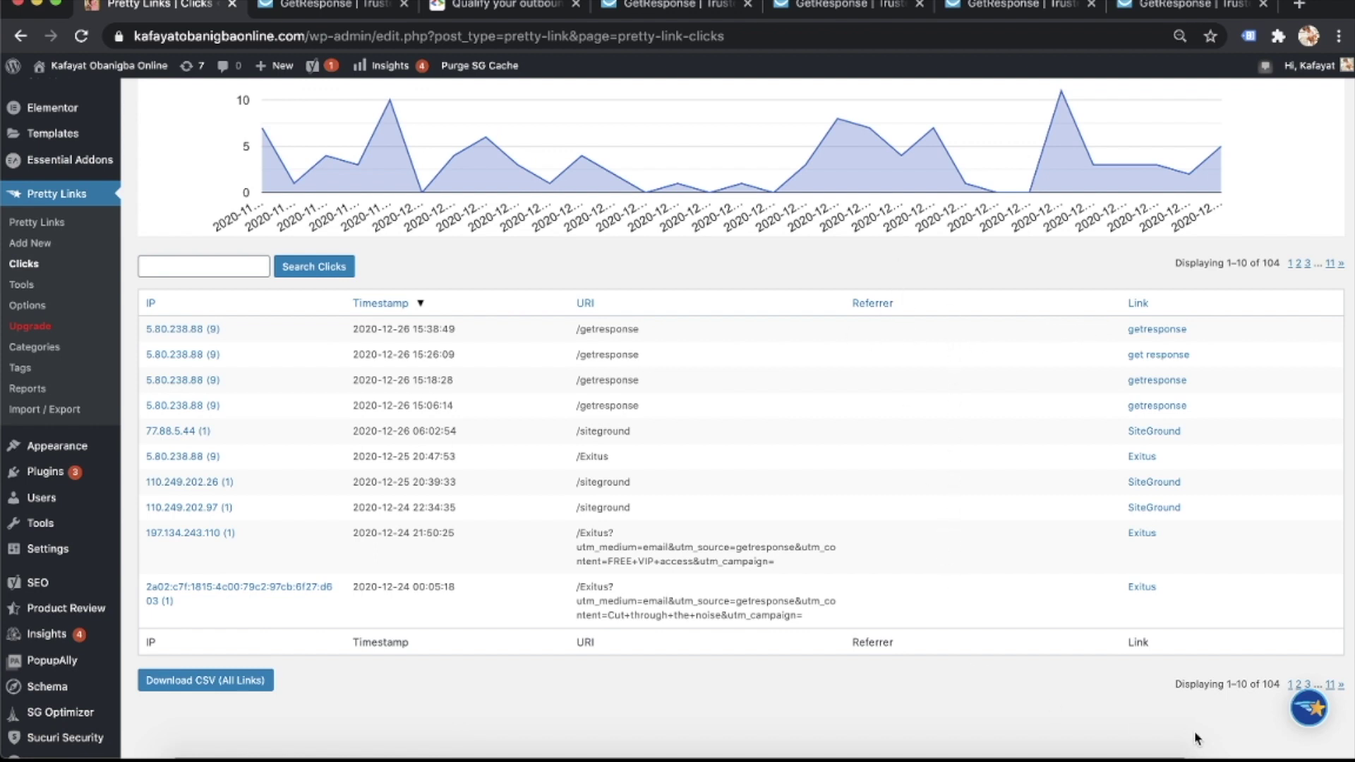
click(1299, 685)
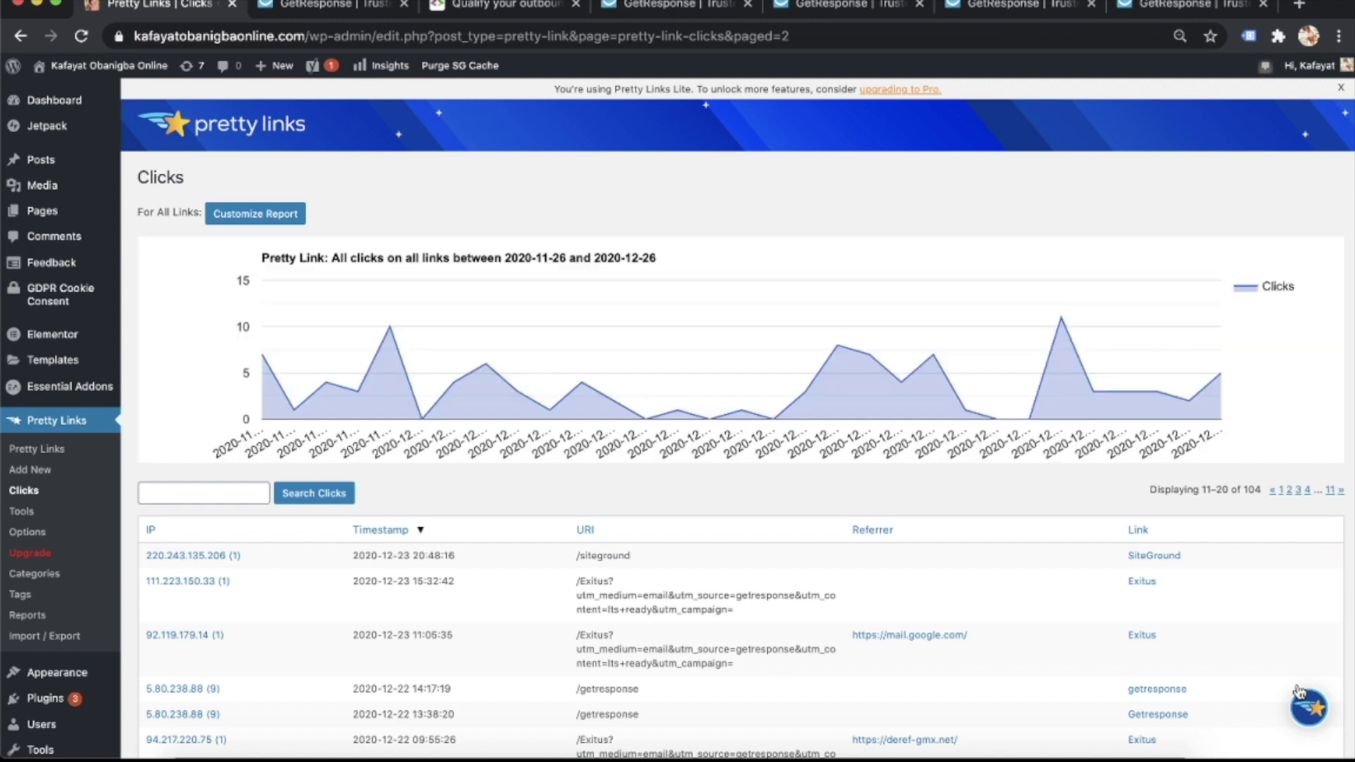
scroll(1299, 678, down, 3)
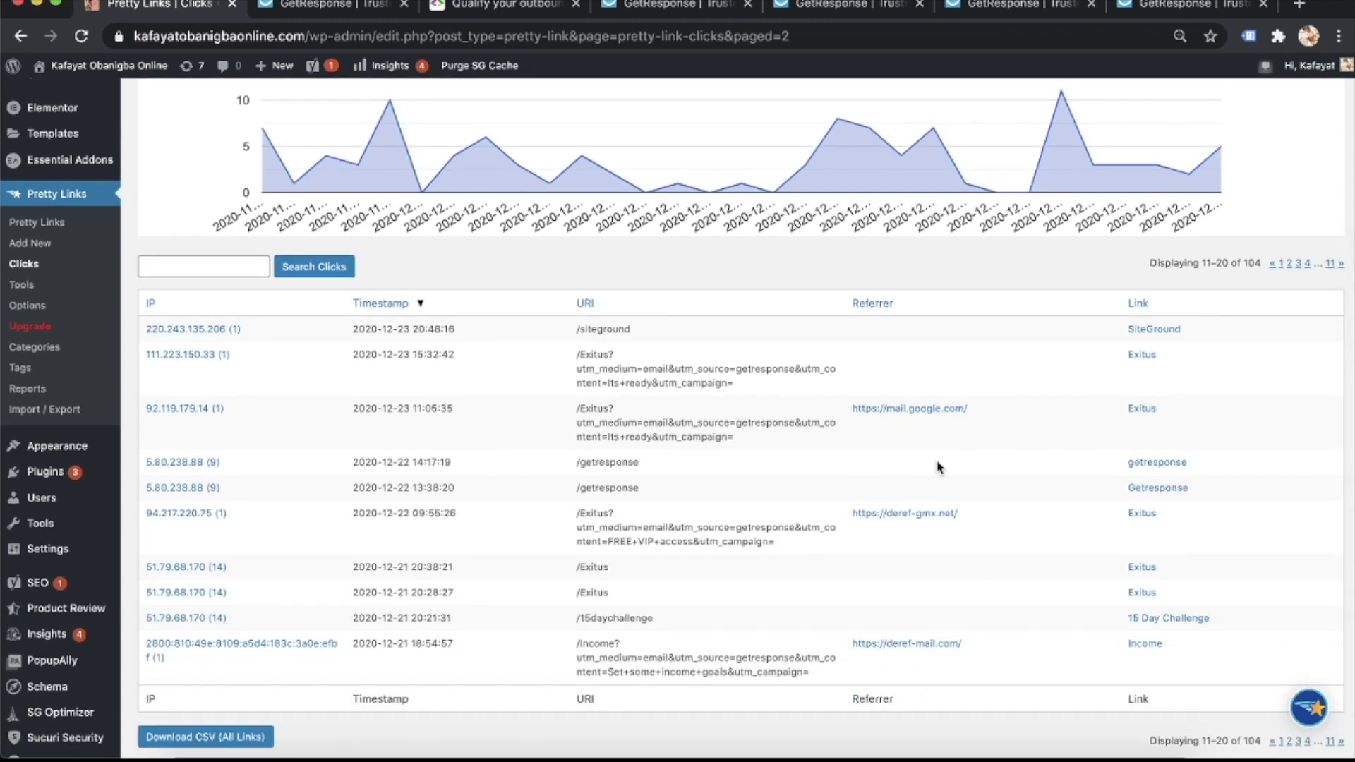